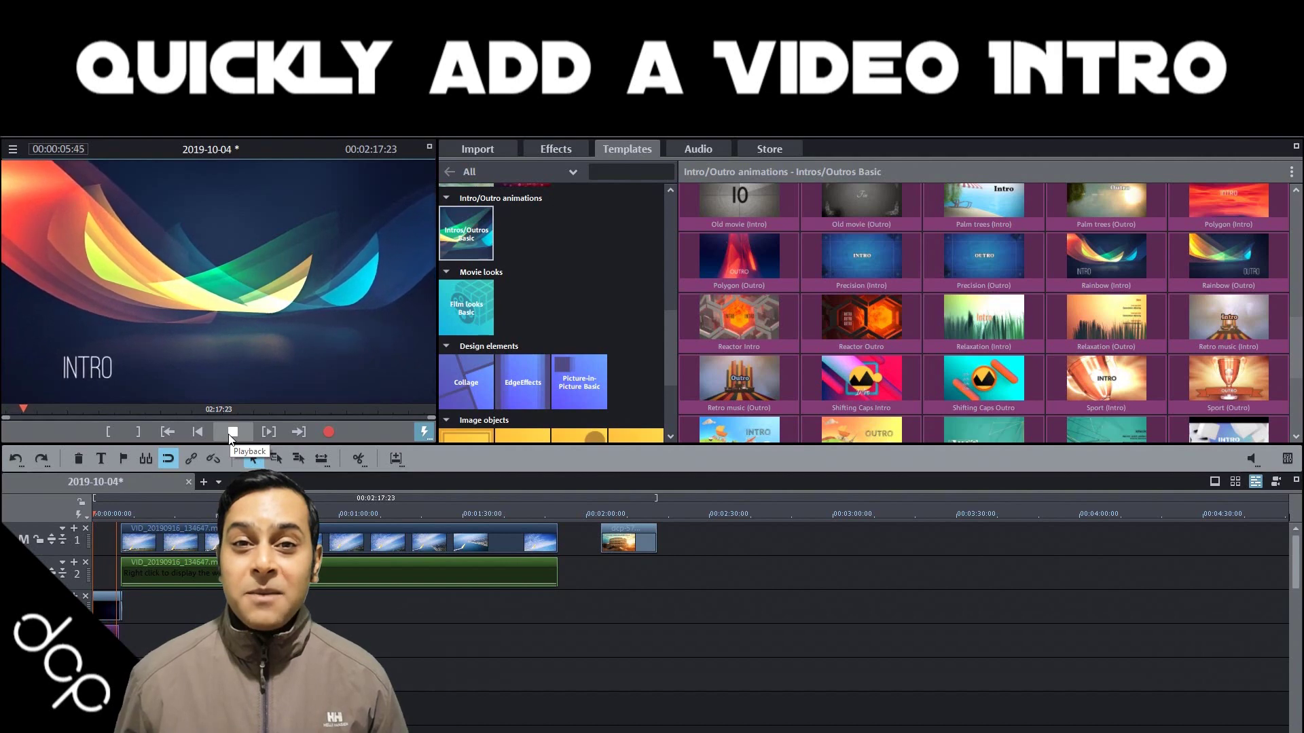
- Stop the finished project preview, select its INTRO title and select all timeline clips
left_click(232, 433)
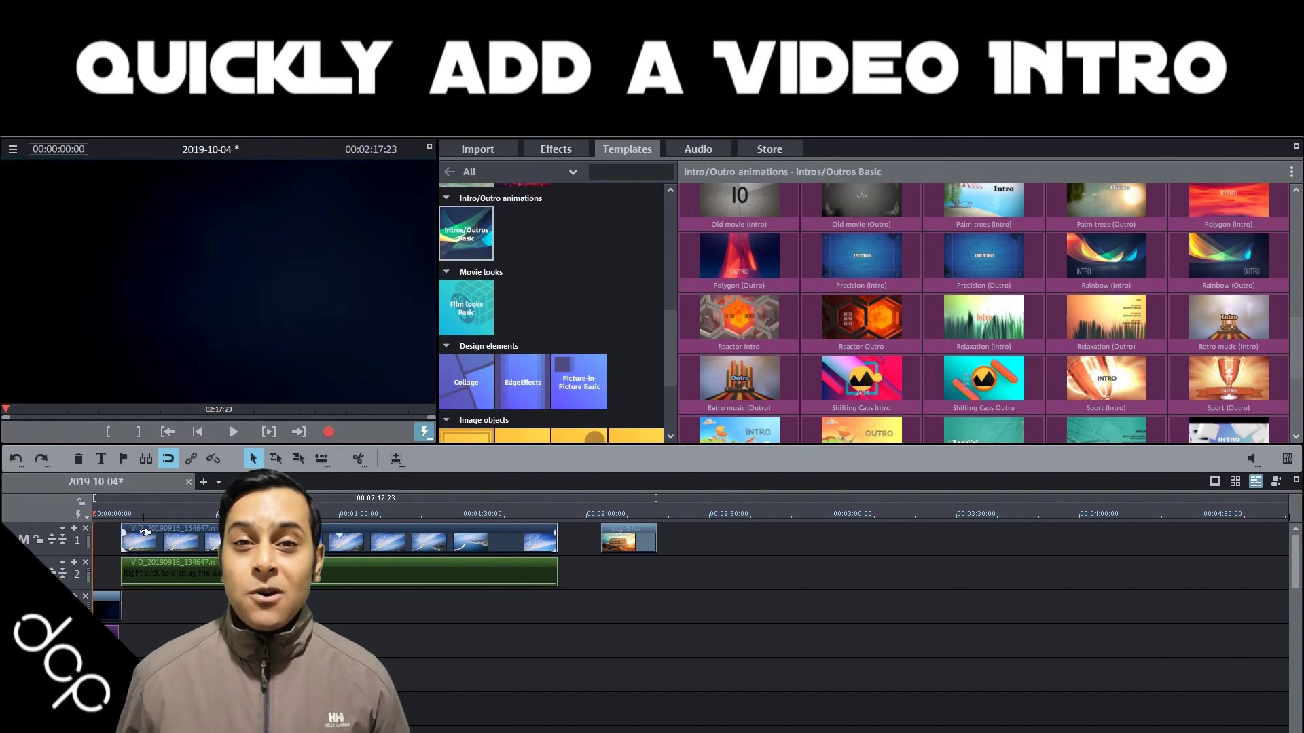
left_click(112, 513)
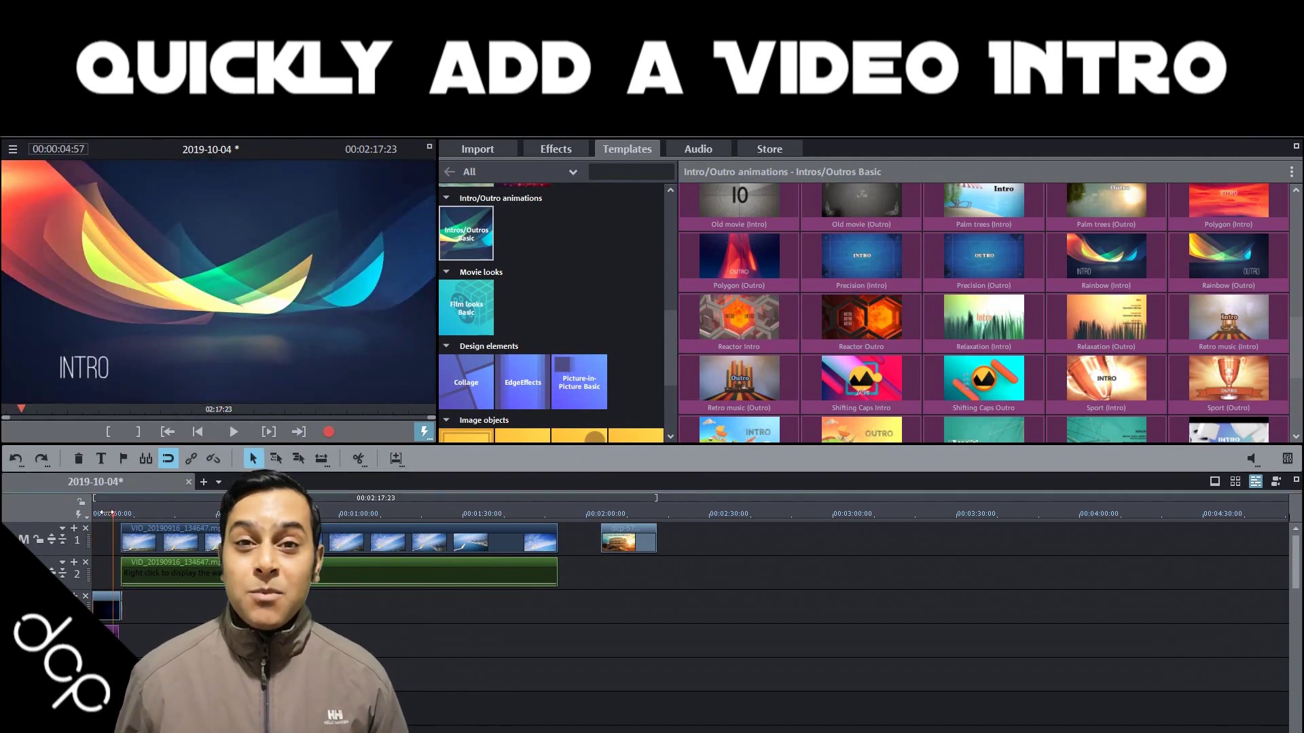
left_click(106, 513)
key("ctrl+a")
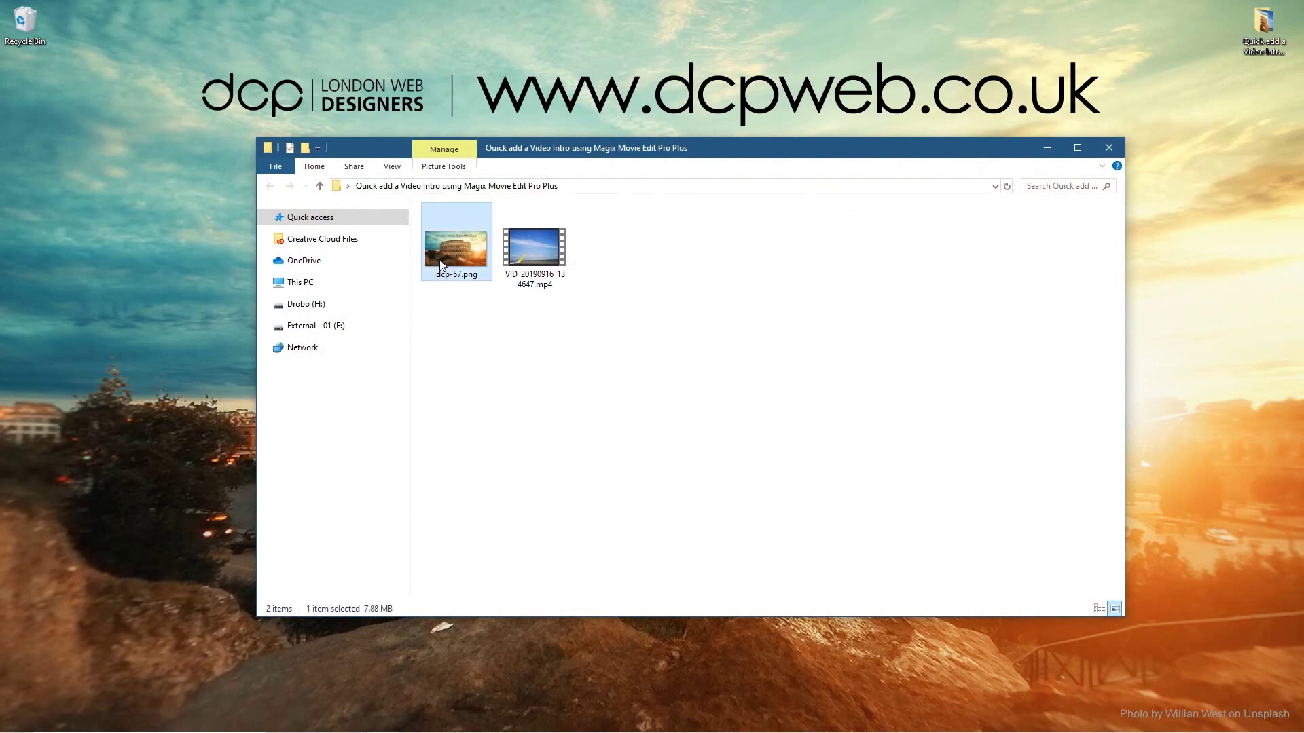
- Inspect the trip video and dcp-57.png in Explorer, then bring up the Start menu
left_click(541, 259)
left_click(458, 250)
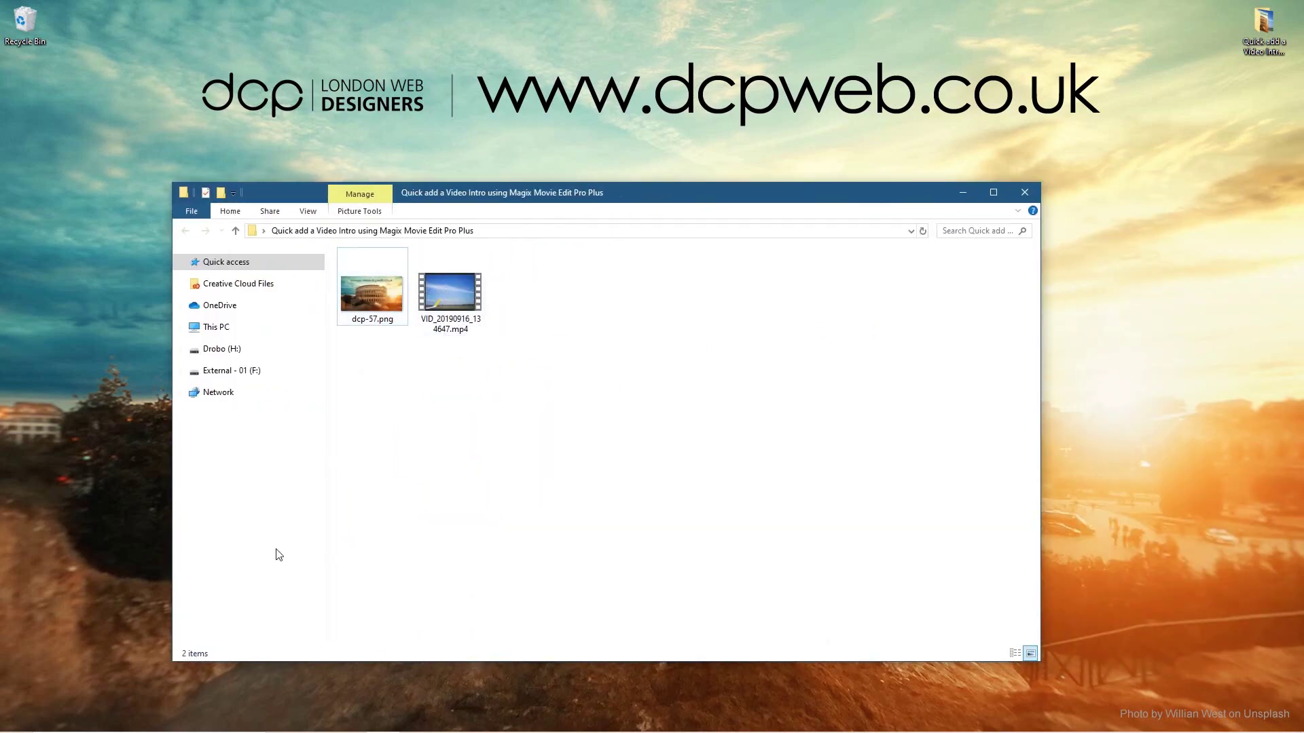
key("super")
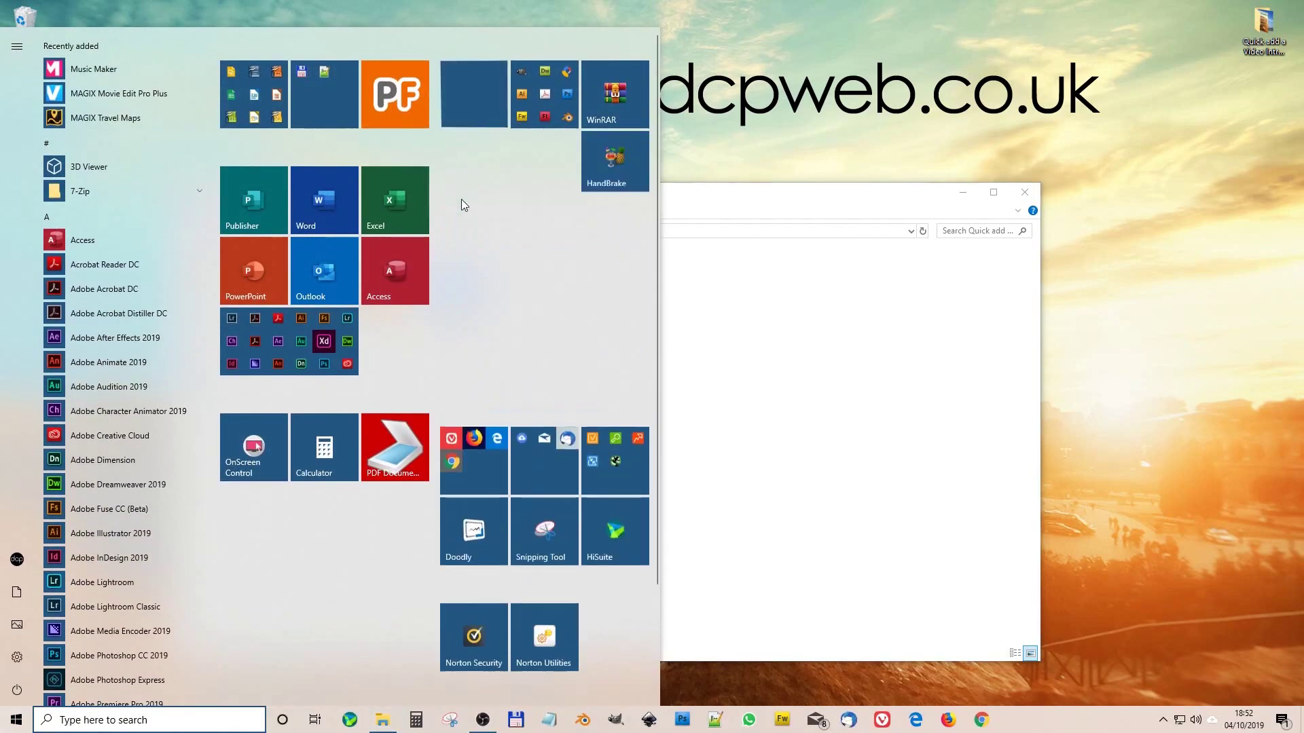
- Launch Movie Edit Pro Plus and create project 2019-10-04 at NTSC HDTV 1080i 16:9
key("super")
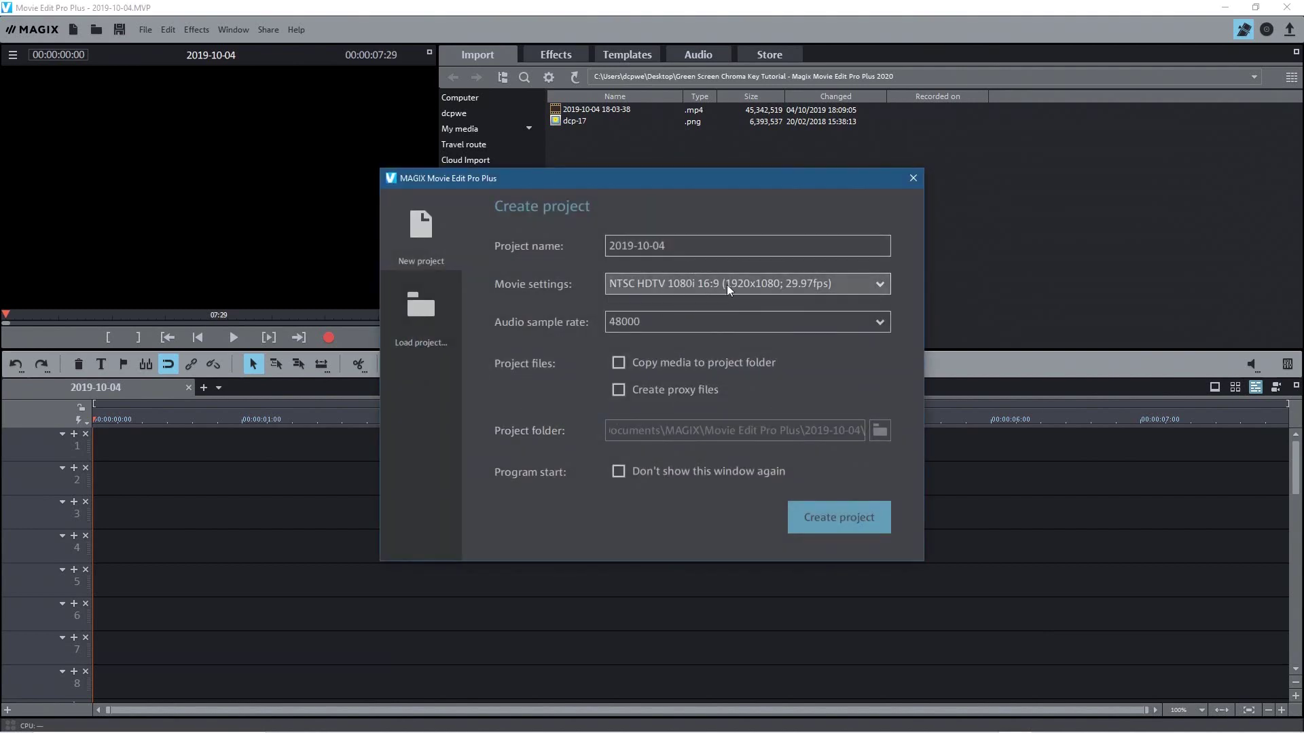
left_click(837, 519)
- Drop VID_20190916_134647.mp4 from Explorer onto track 1 and adjust the movie settings to its frame rate
key("alt+Tab")
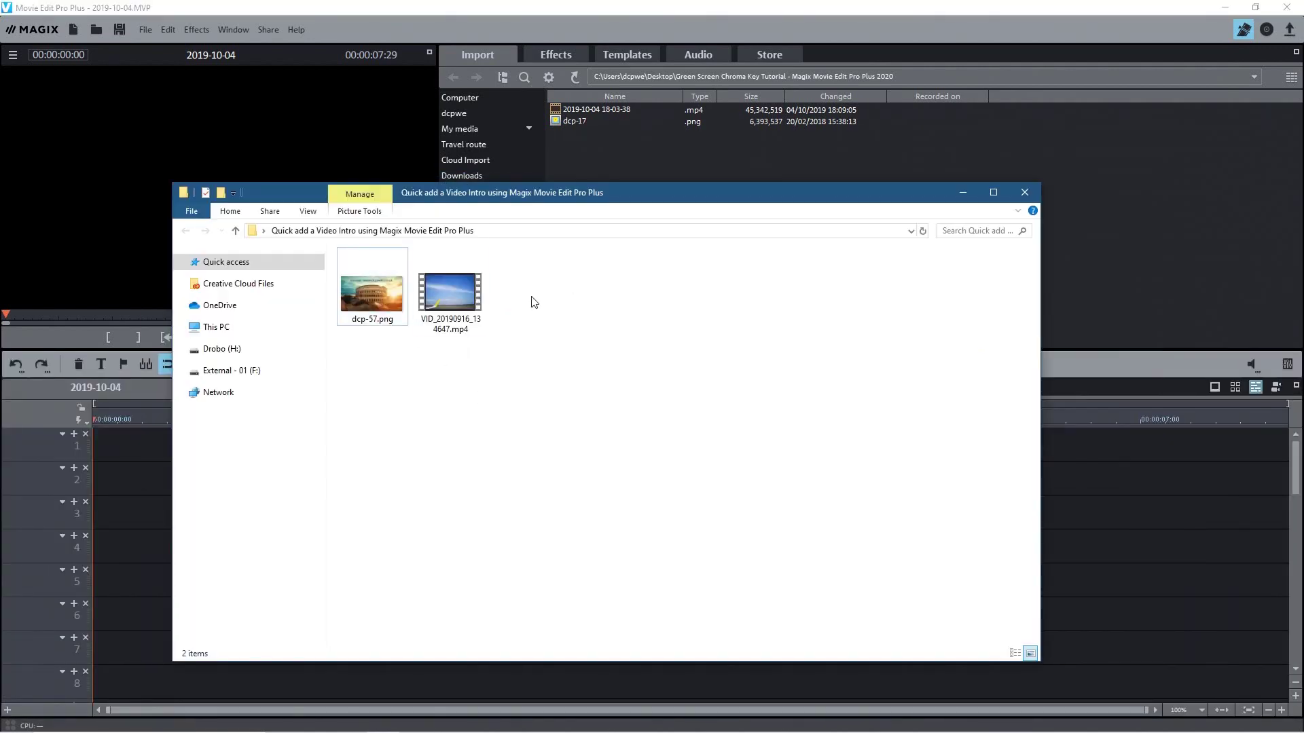
left_click(448, 293)
left_click_drag(679, 193, 1254, 89)
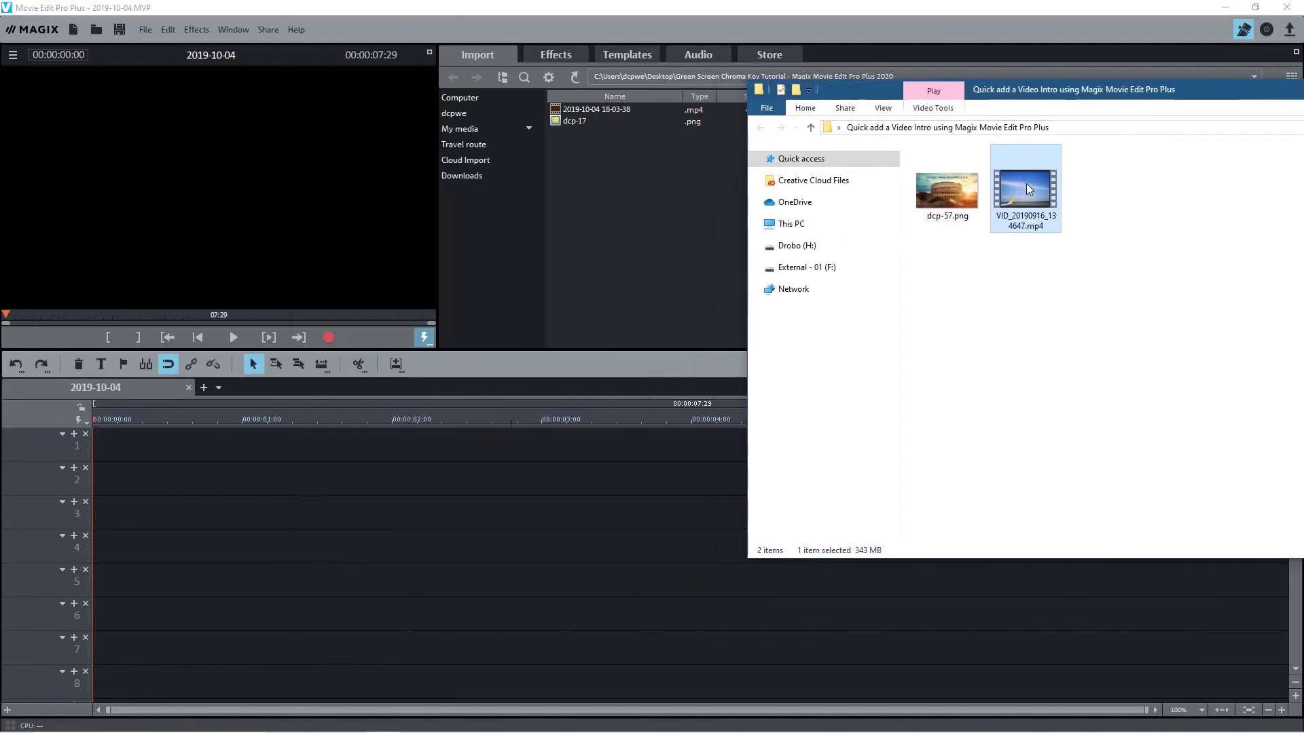
left_click_drag(1025, 190, 156, 451)
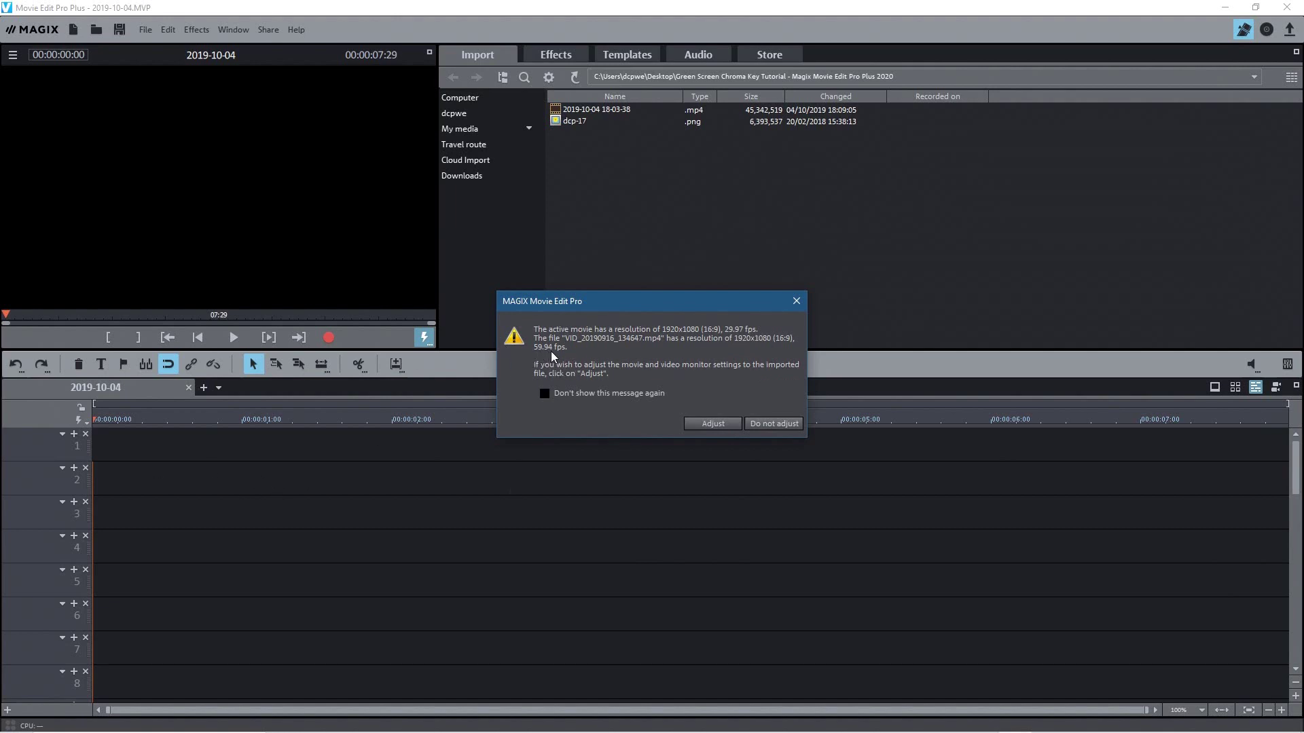
left_click(716, 423)
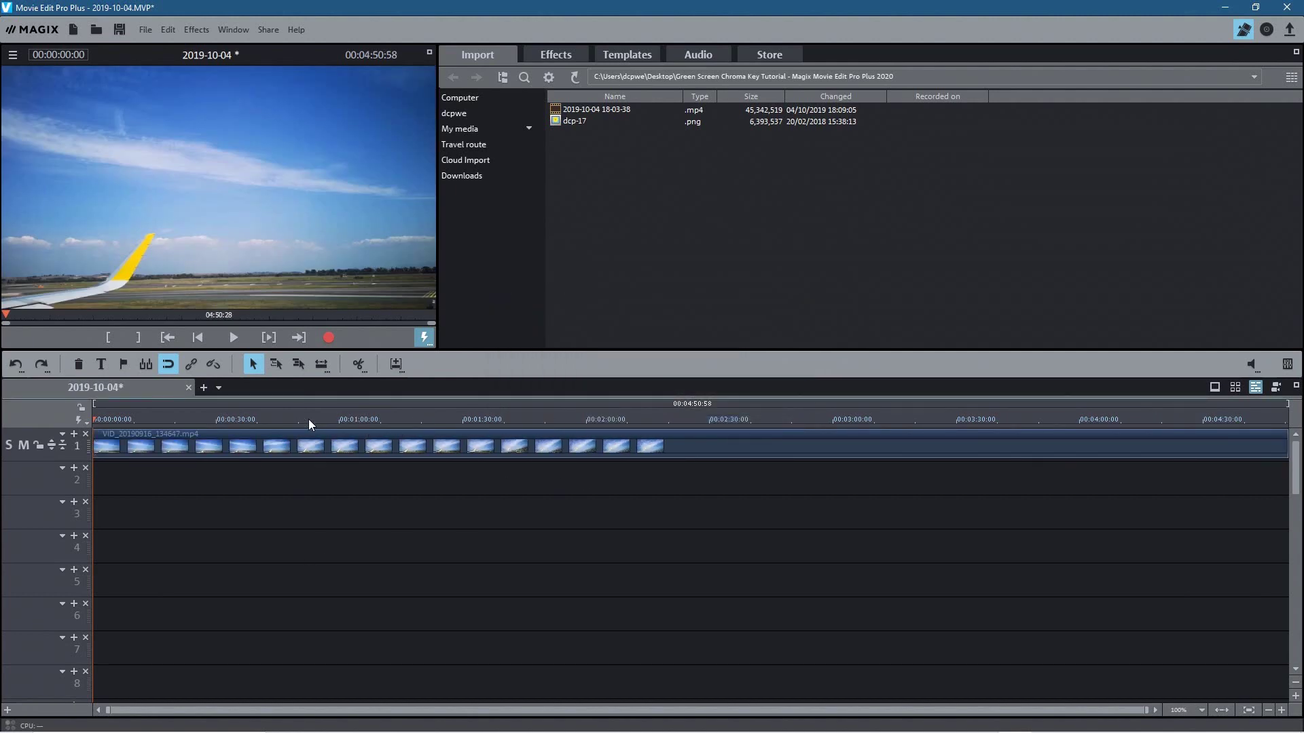
left_click_drag(308, 418, 181, 406)
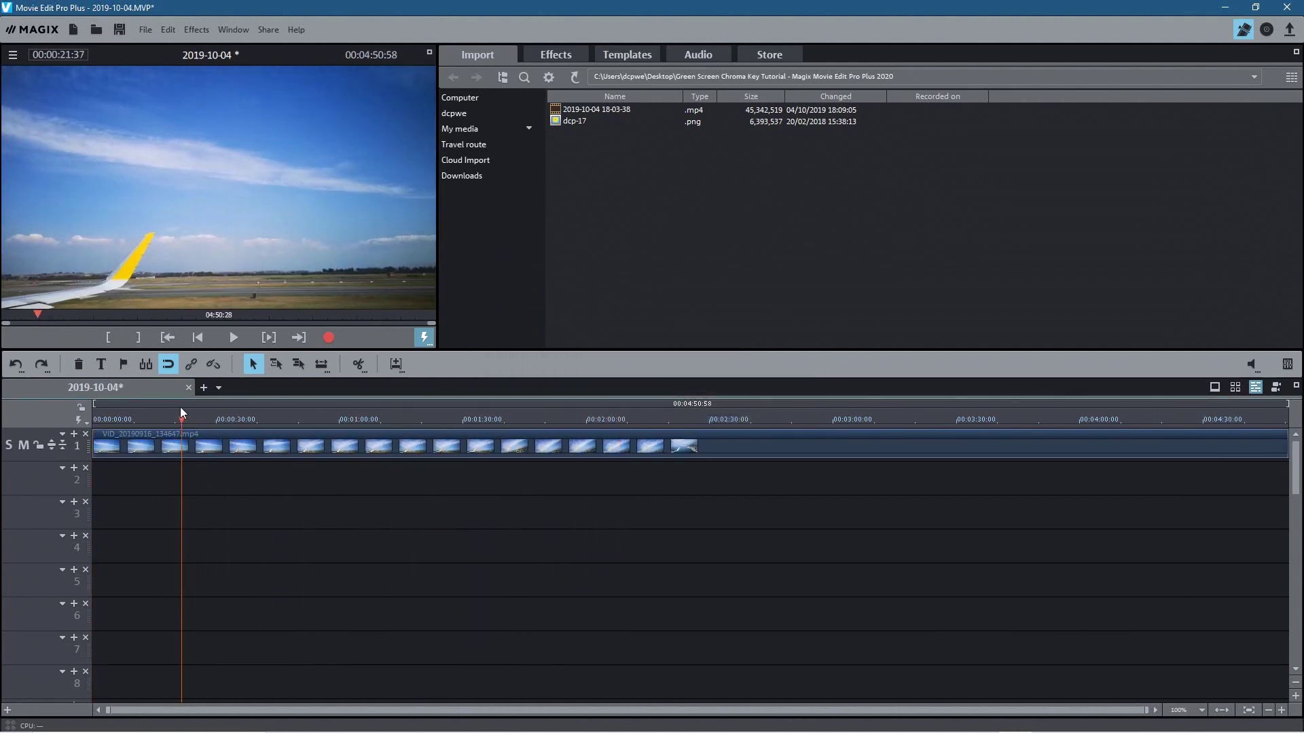
- Lower the trip clip's volume to -23.0 and split it at about 1:06
left_click(691, 459)
left_click_drag(691, 455, 690, 551)
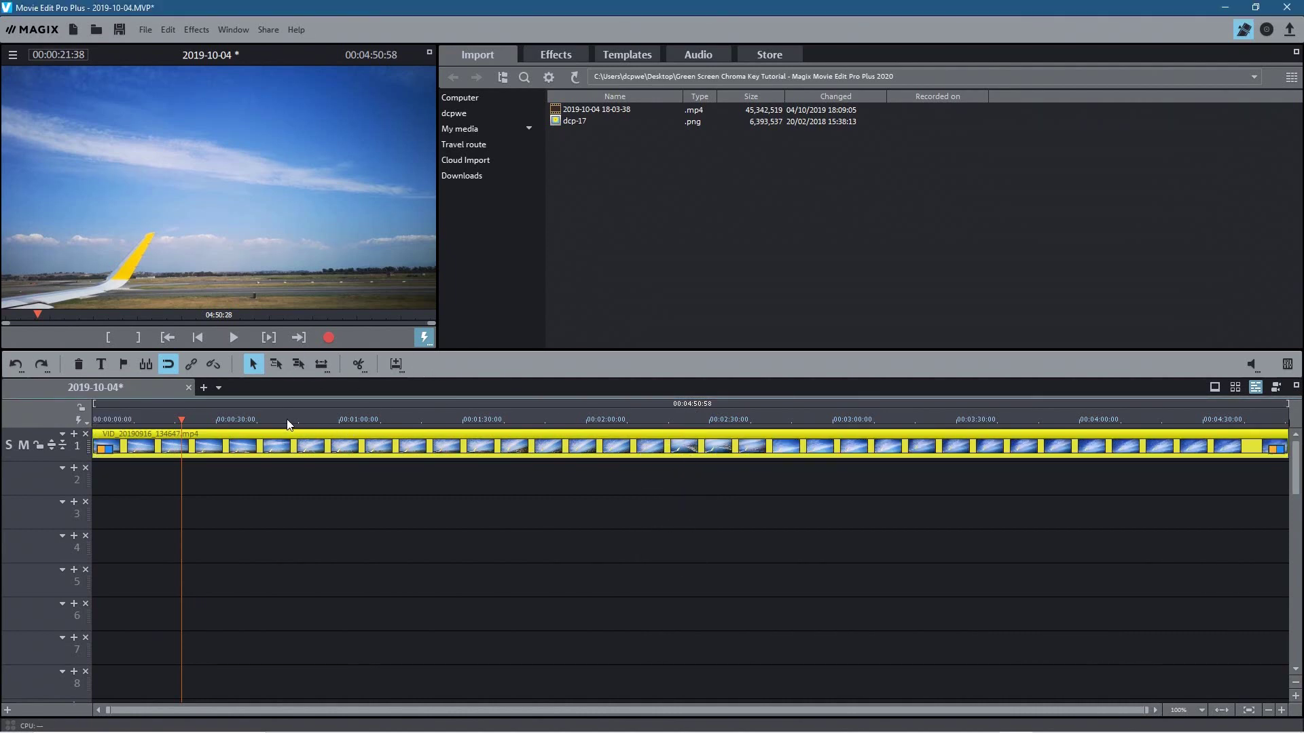
left_click_drag(271, 419, 712, 439)
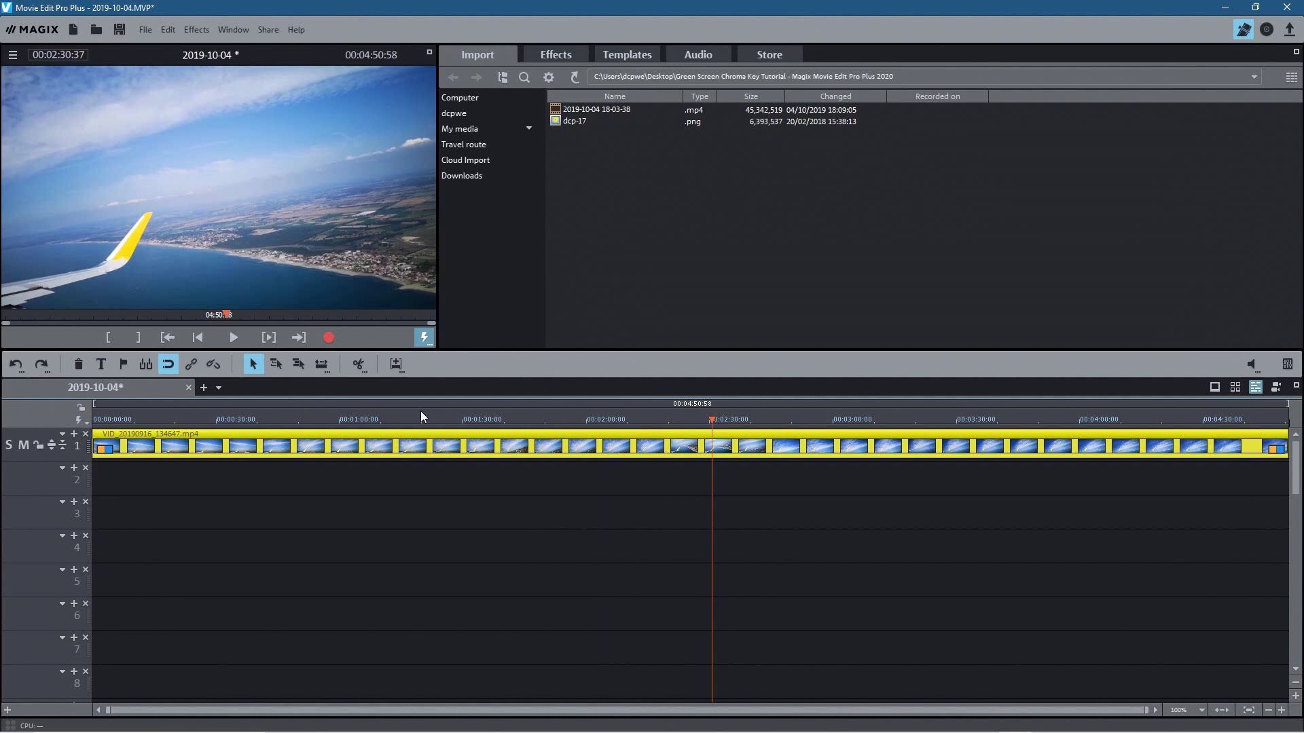
left_click_drag(443, 417, 366, 434)
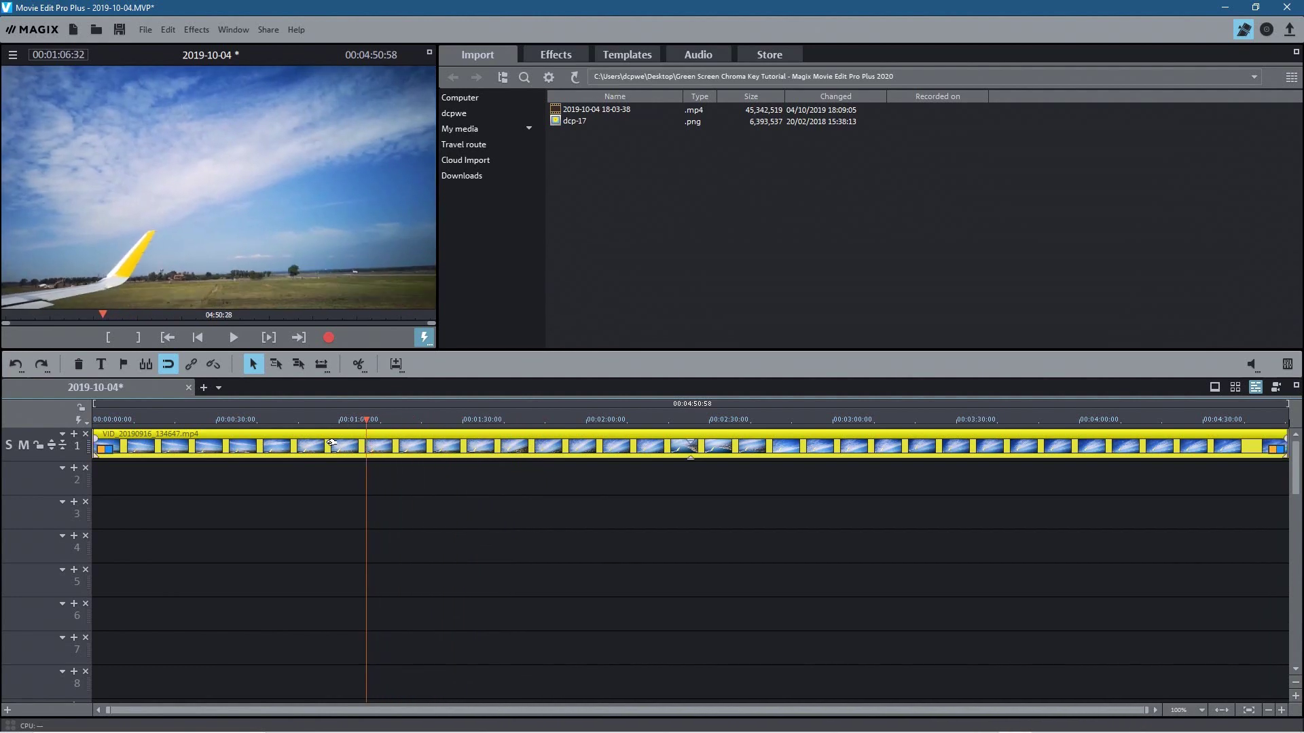
left_click(358, 365)
- Delete the clip's opening part, slide it to the timeline start, and cut off its tail at 1:46
key("Delete")
left_click_drag(627, 435, 350, 430)
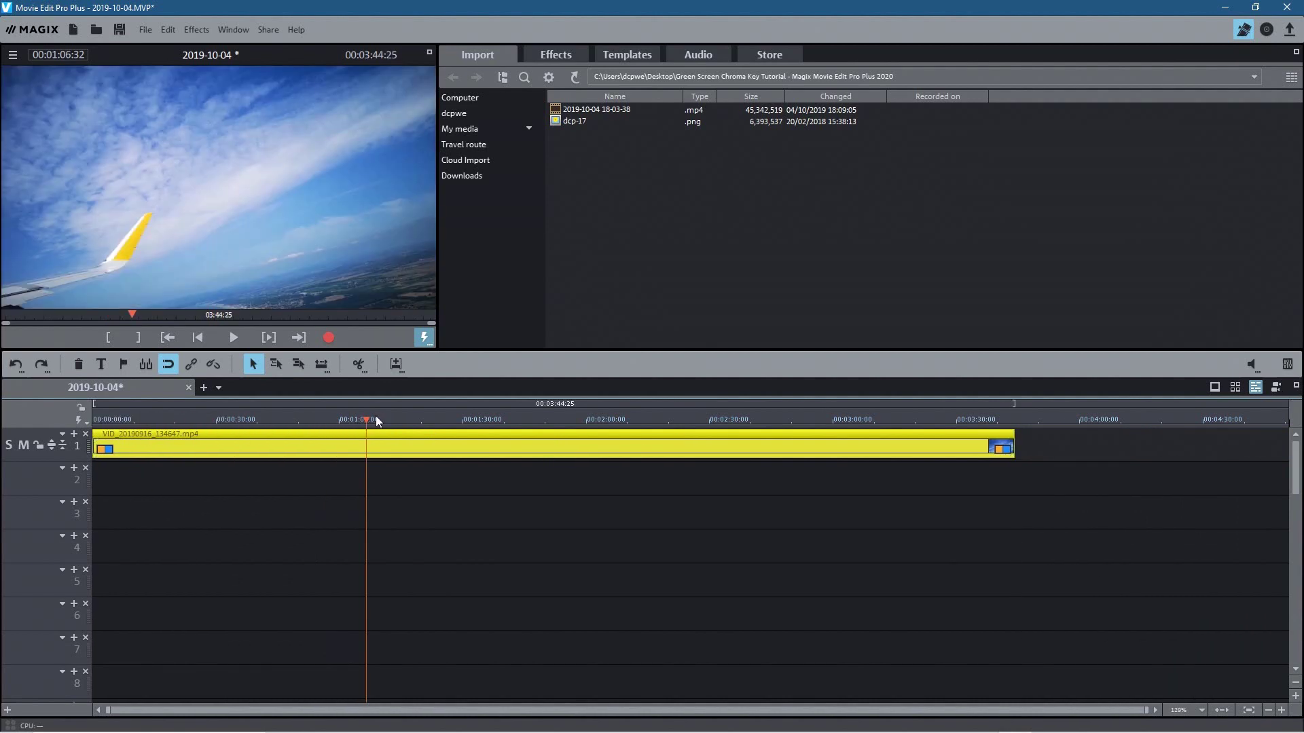
left_click_drag(373, 426, 529, 429)
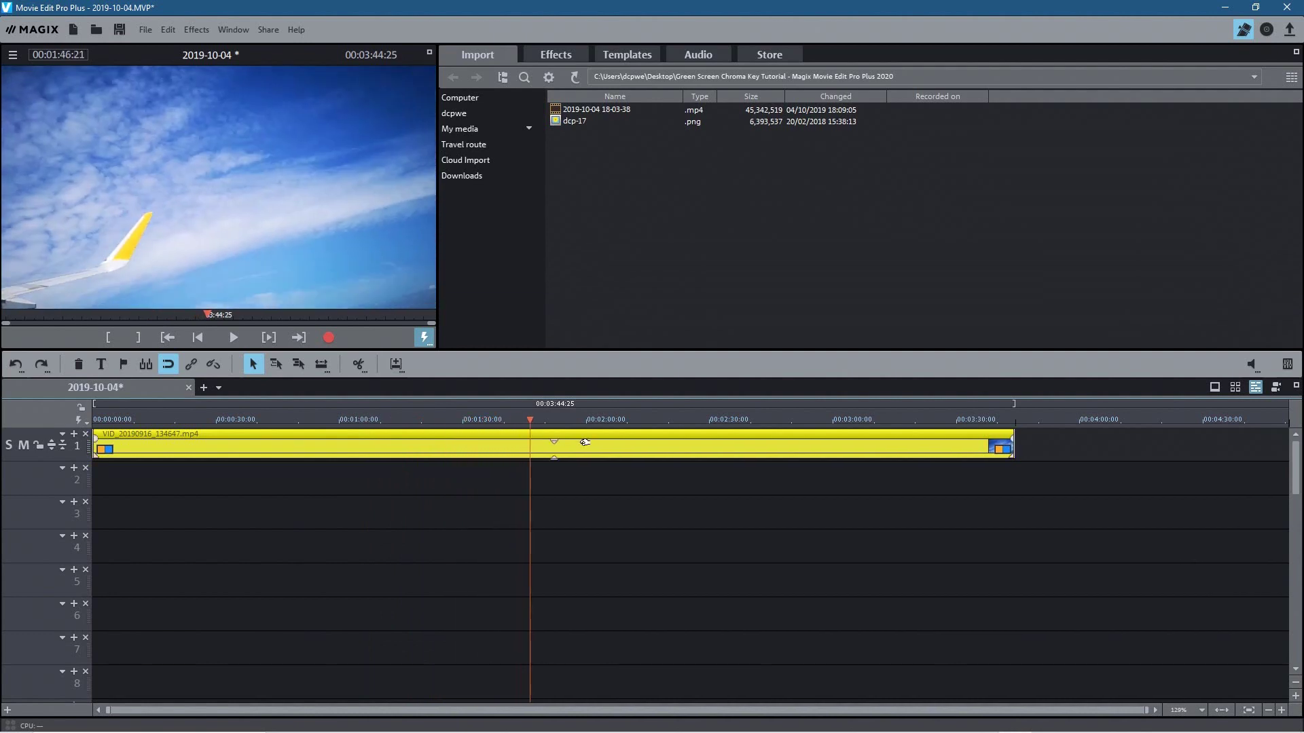
left_click(365, 368)
key("Delete")
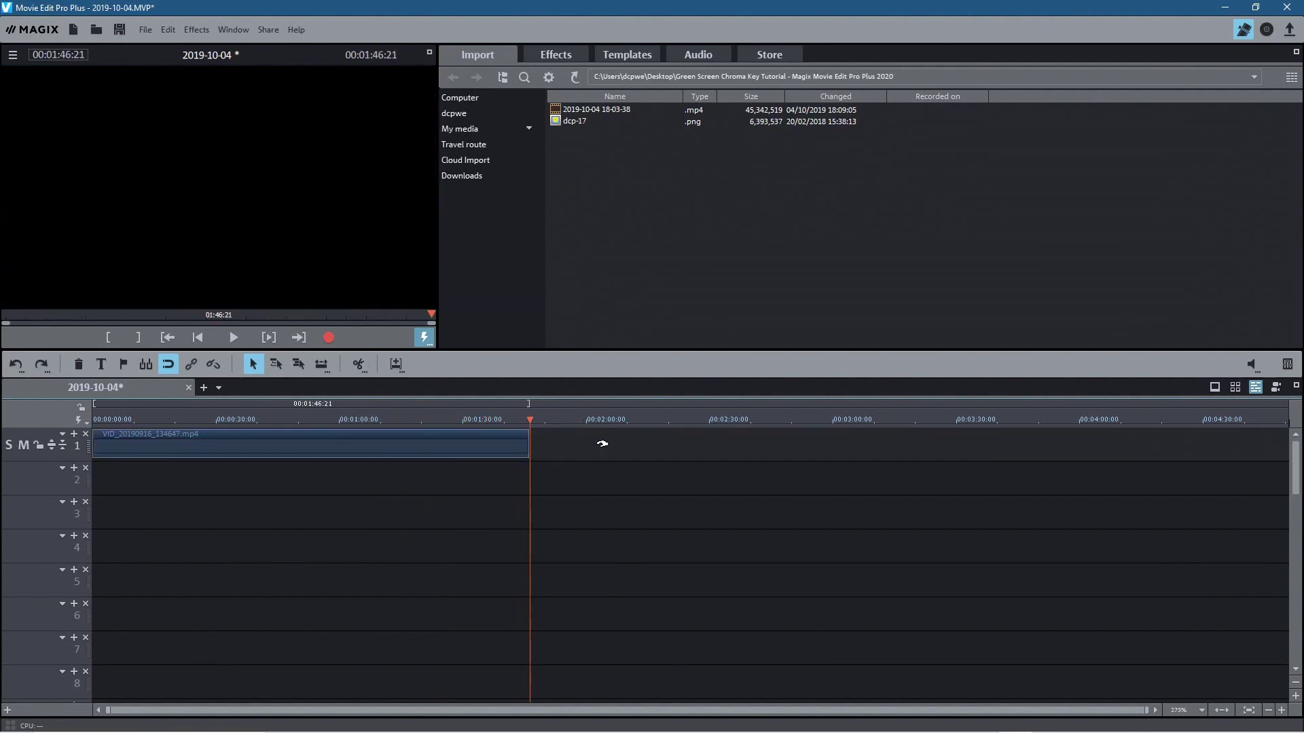
- Render a smooth preview of the trimmed 1:46:21 clip from the movie start
left_click(311, 445)
left_click_drag(344, 427, 86, 422)
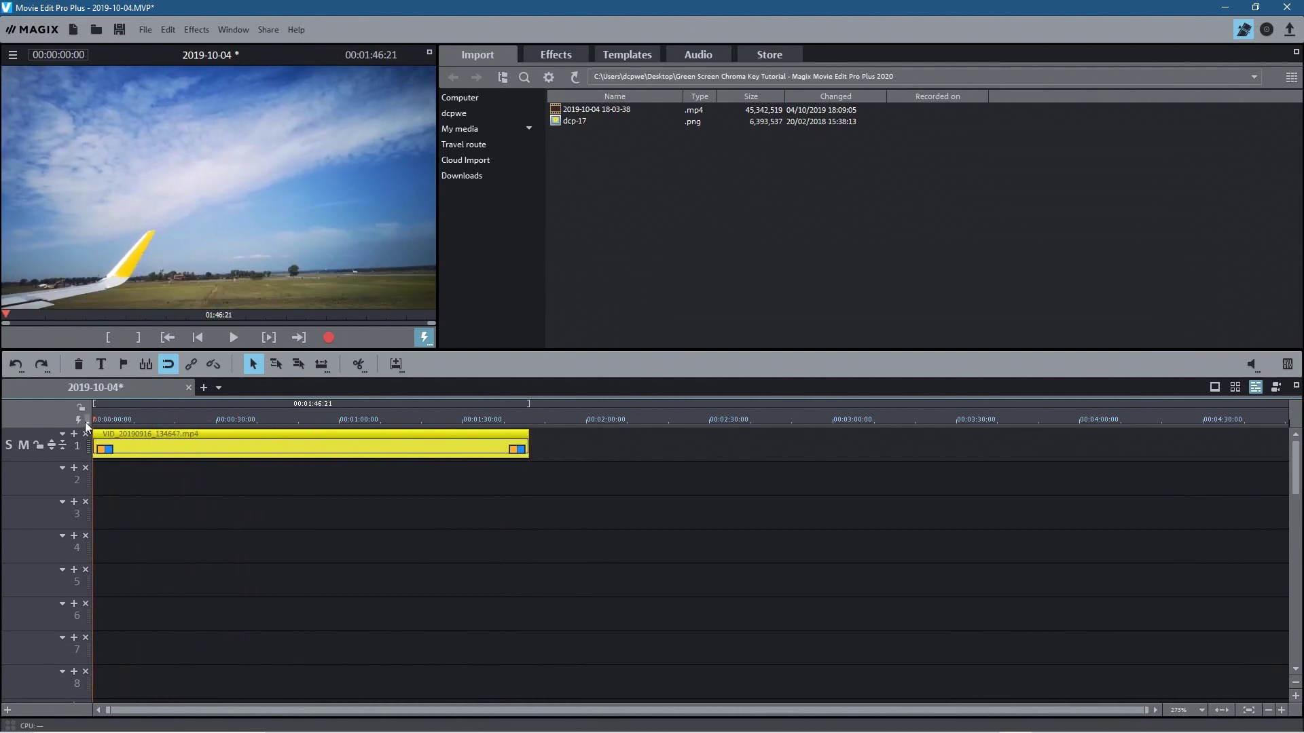
left_click(84, 421)
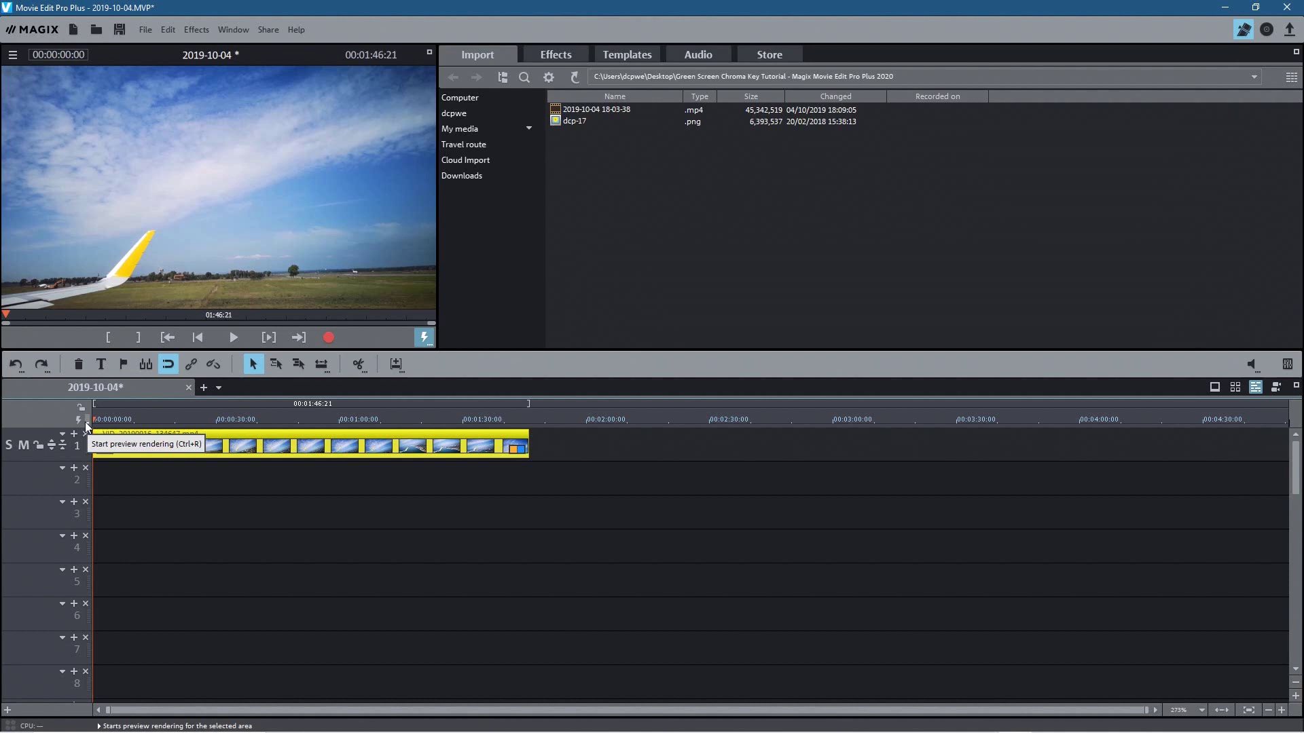
left_click(620, 60)
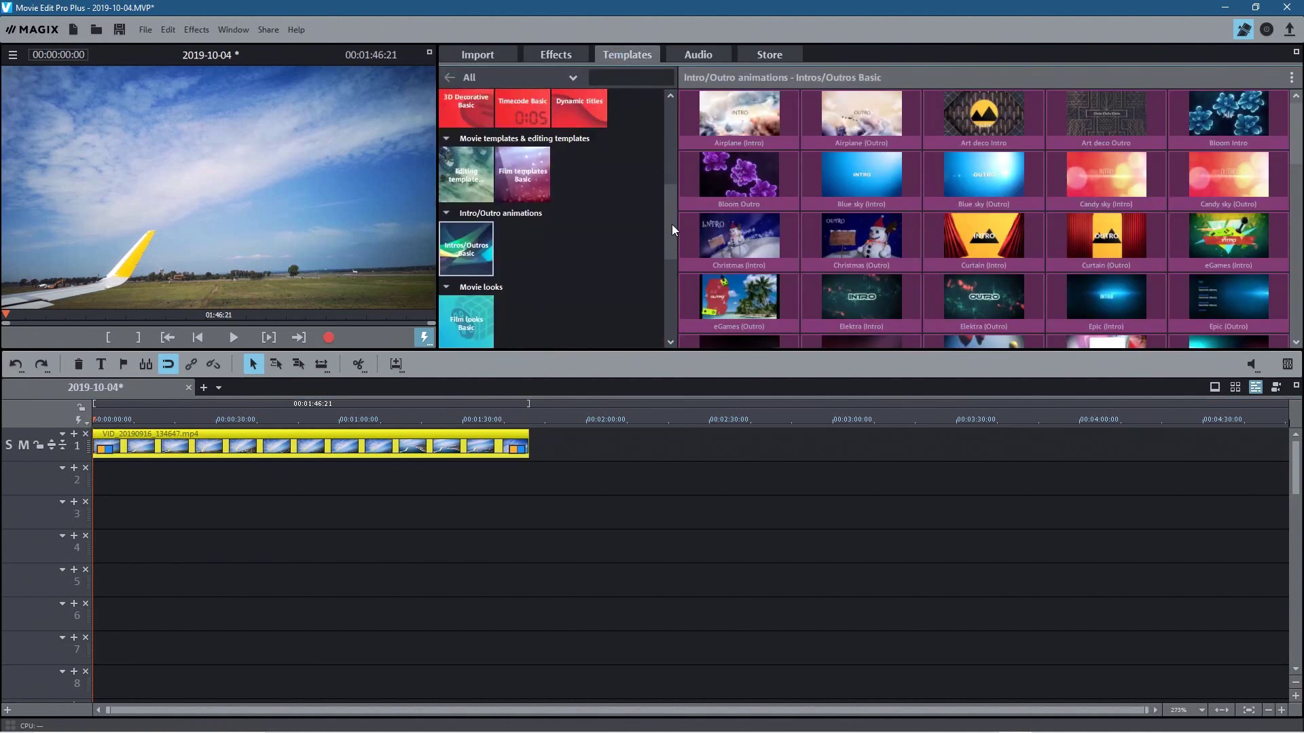
- Browse the Intros/Outros Basic templates and insert the Airplane (Intro) animation at the movie start
scroll(505, 239, "down", 1)
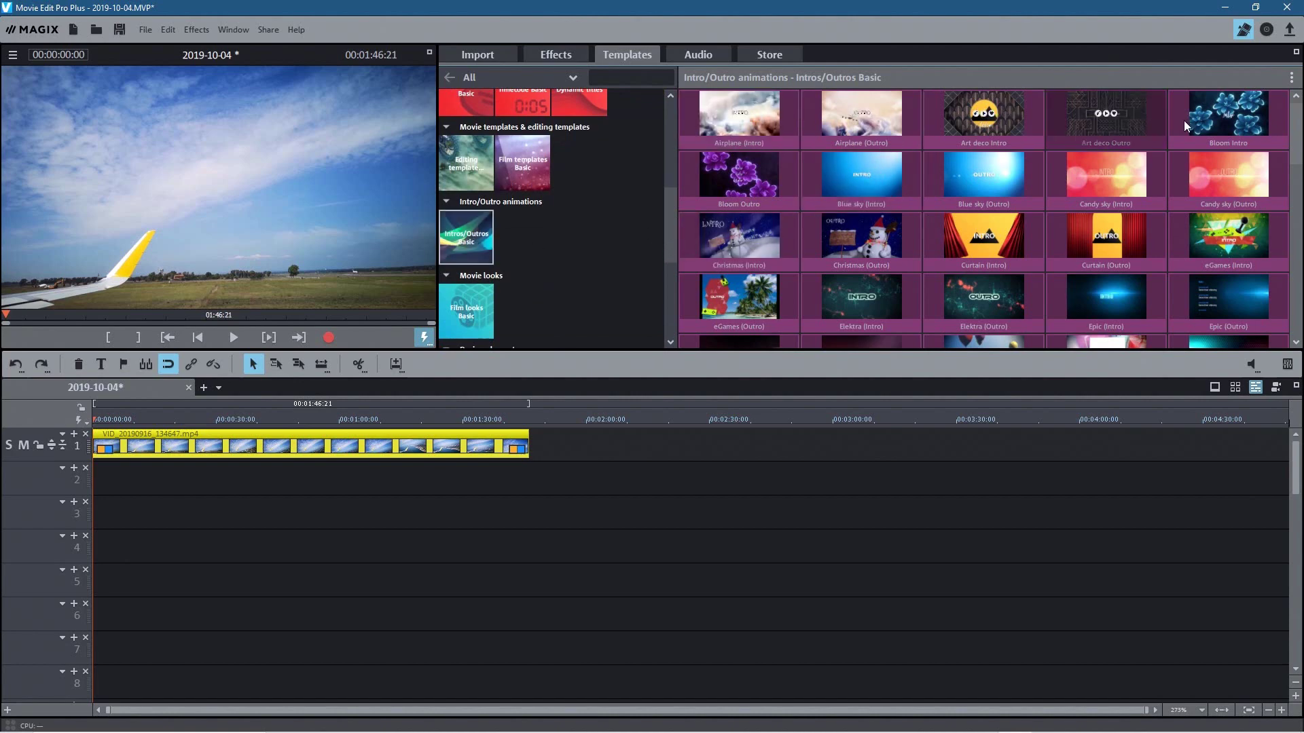
scroll(985, 217, "down", 1)
scroll(985, 217, "down", 10)
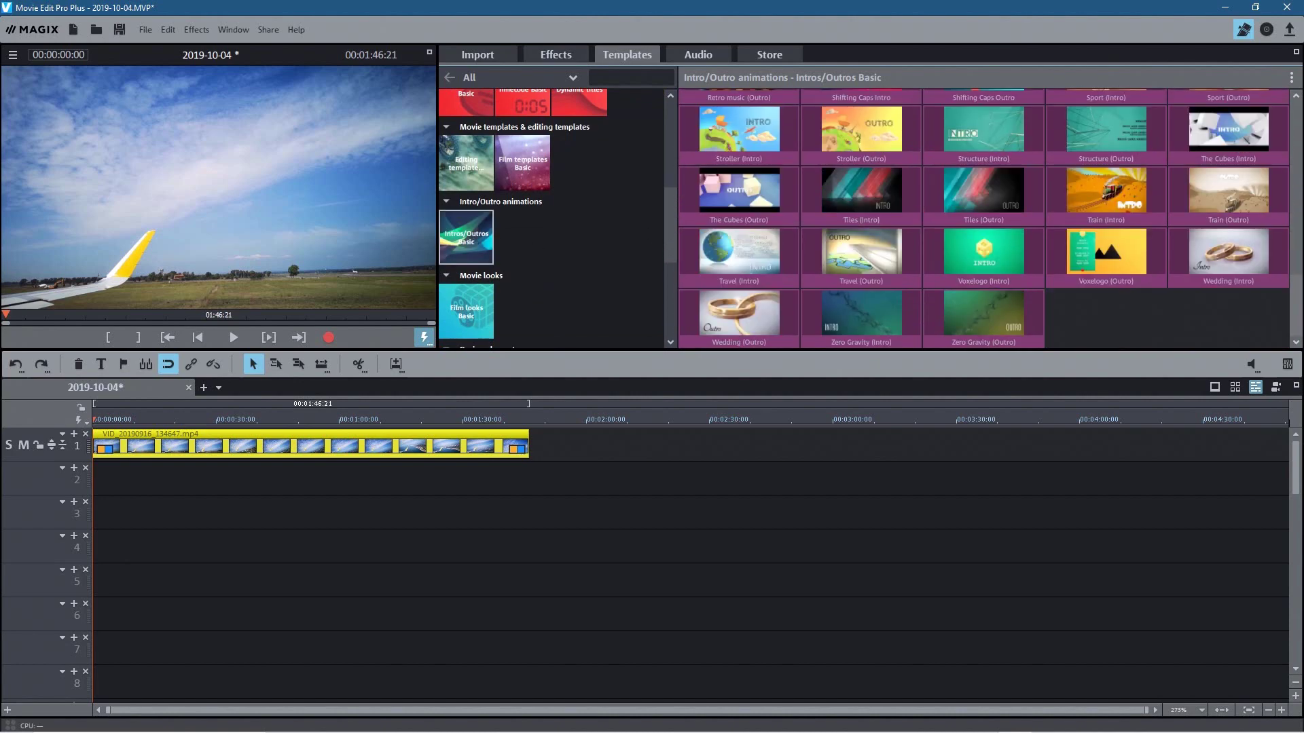
scroll(985, 218, "up", 6)
scroll(984, 217, "up", 5)
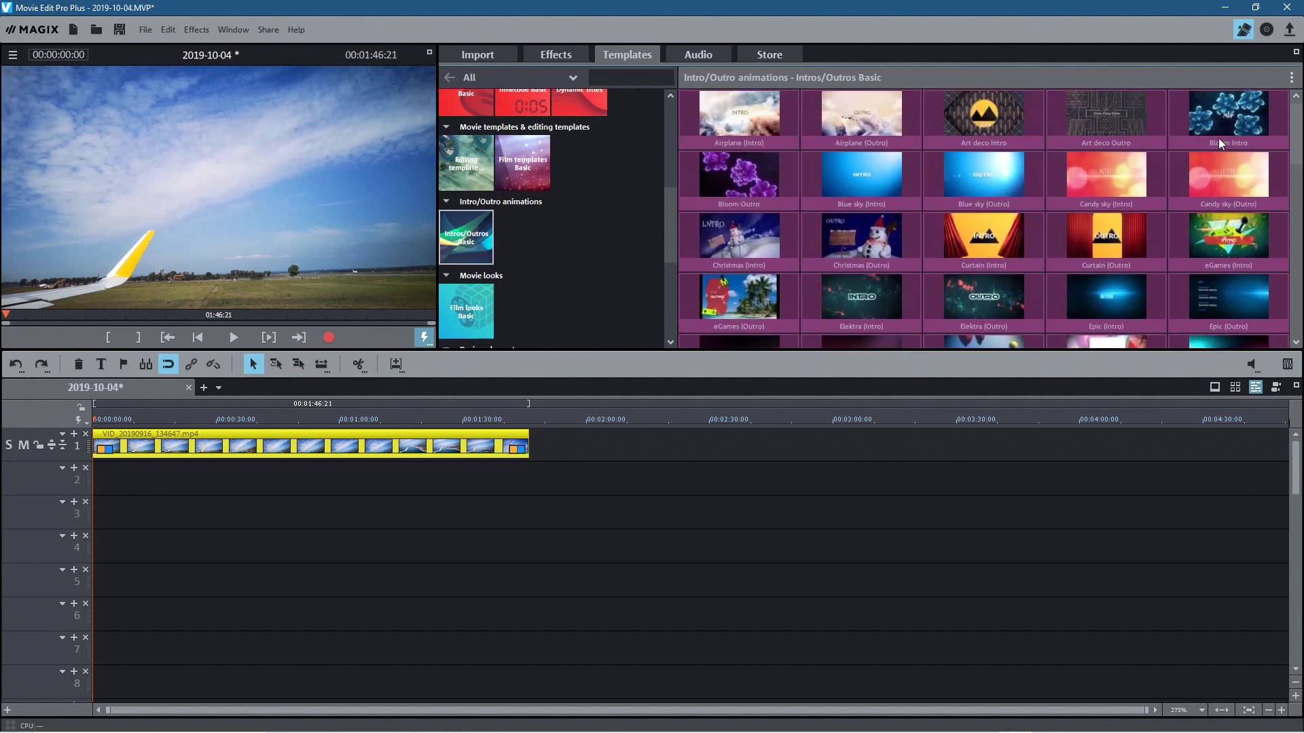
mouse_move(739, 112)
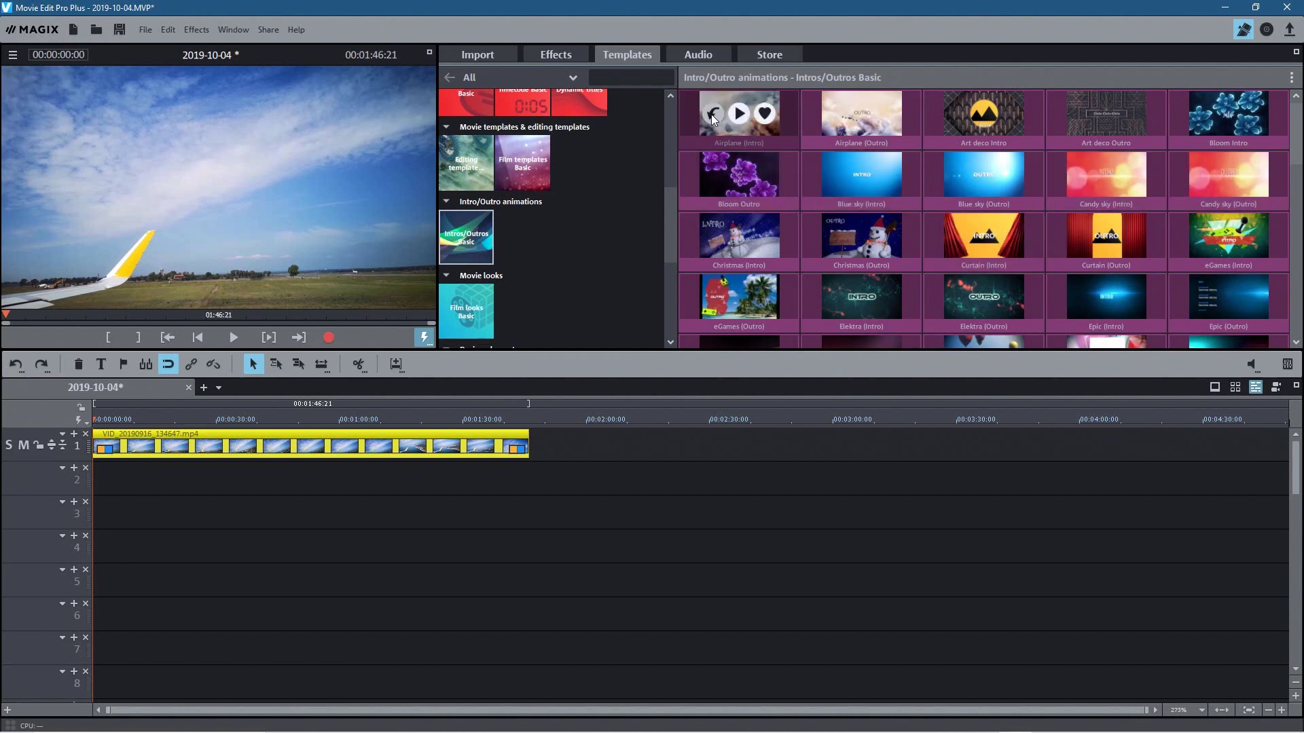
left_click(713, 115)
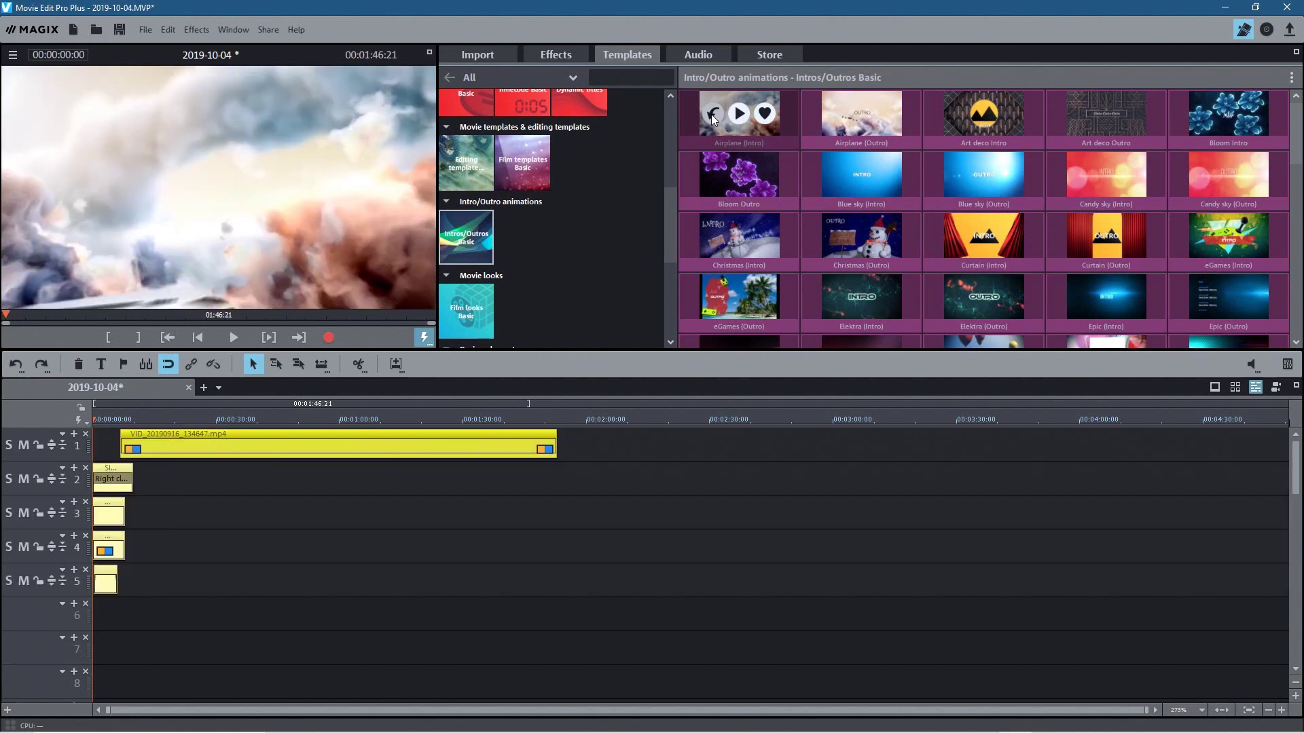
- Preview the Airplane intro, then move the playhead to the INTRO title frame near 3 s
left_click(237, 340)
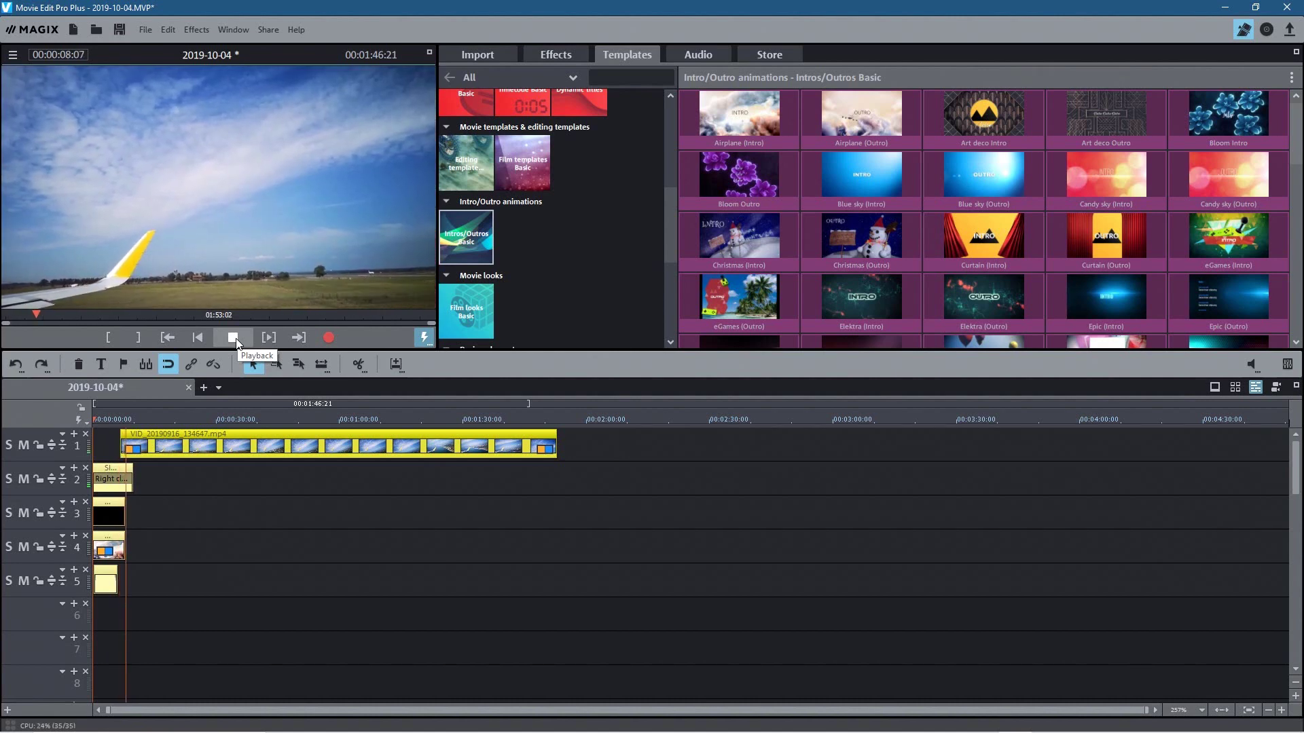
left_click(233, 337)
mouse_move(744, 116)
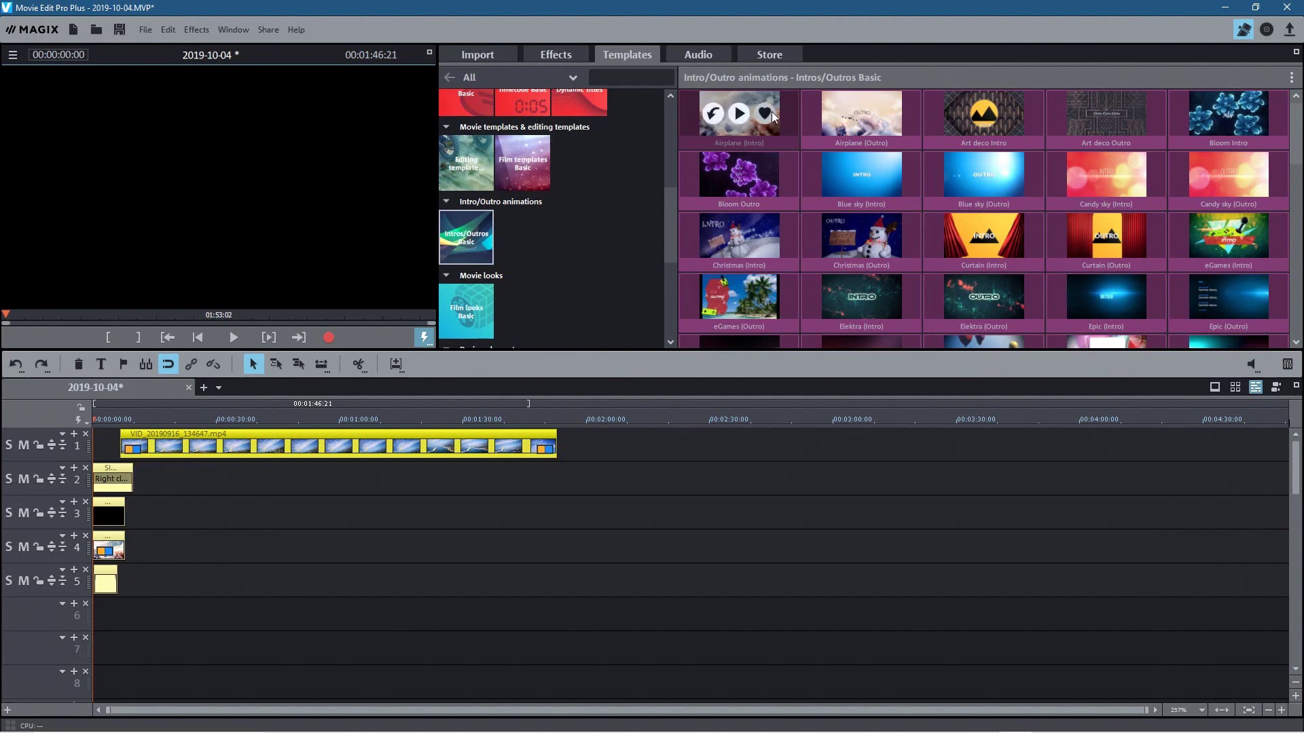
left_click_drag(111, 417, 104, 416)
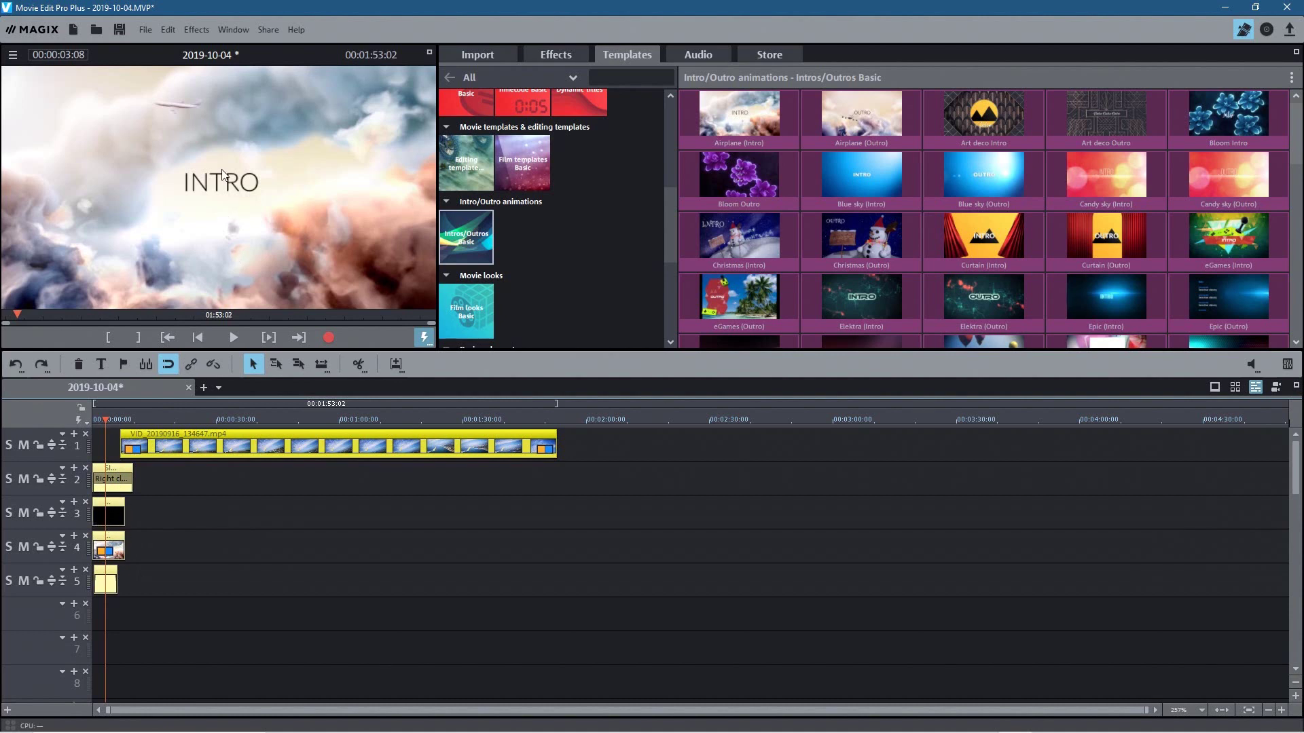
- Replace the intro's INTRO title text with 'Rome Trip'
left_click(231, 189)
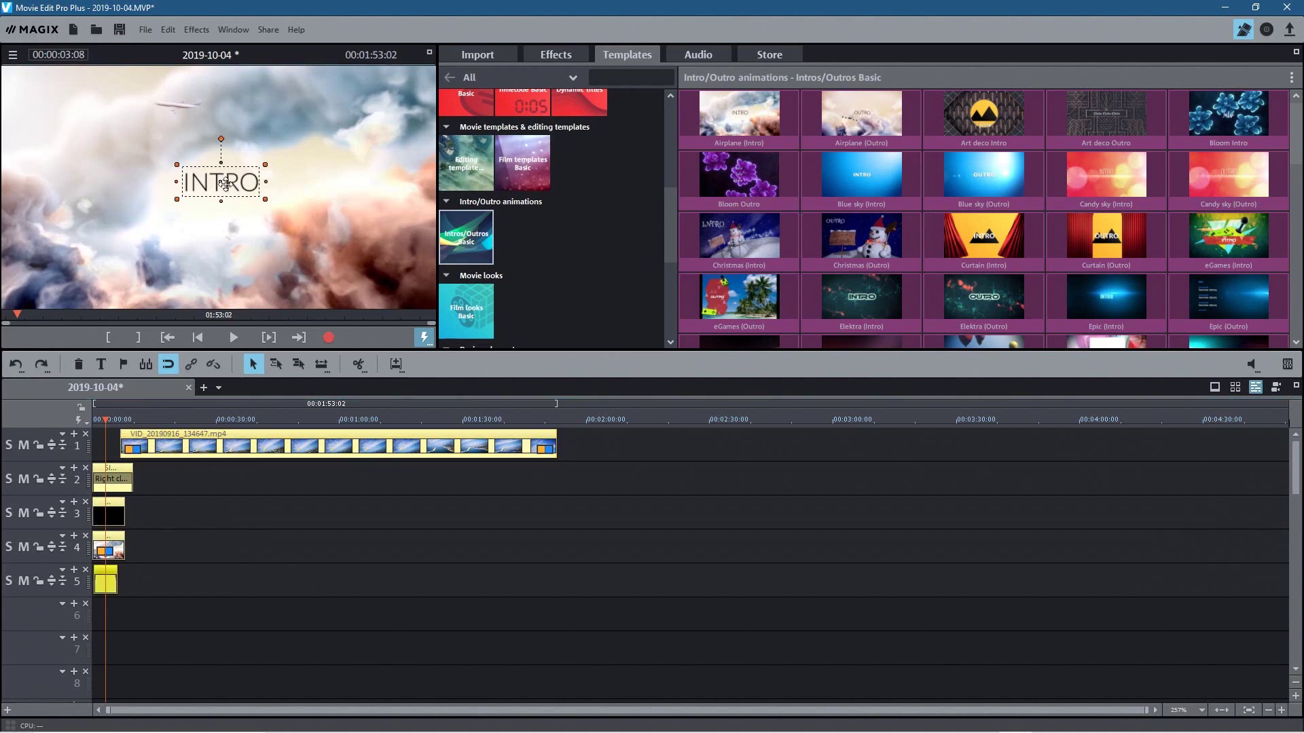
left_click(102, 365)
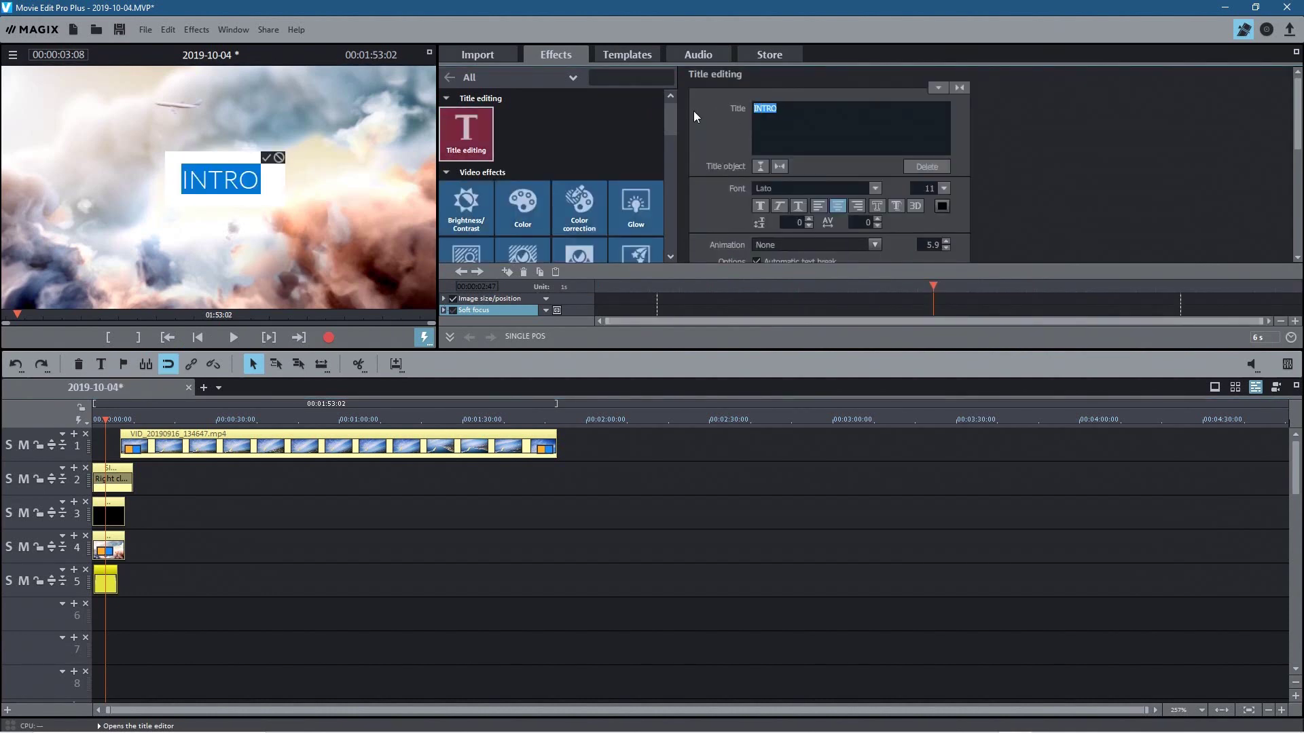
type("Rome")
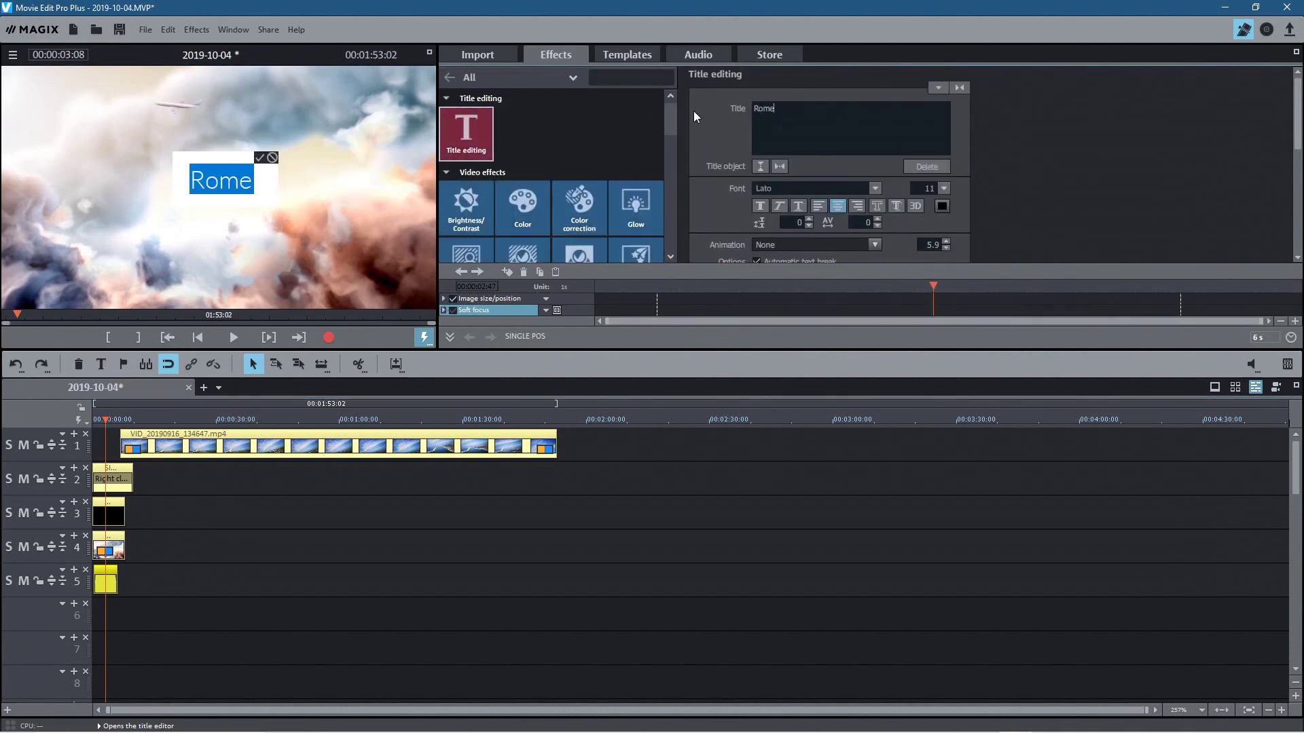
type(" Ti")
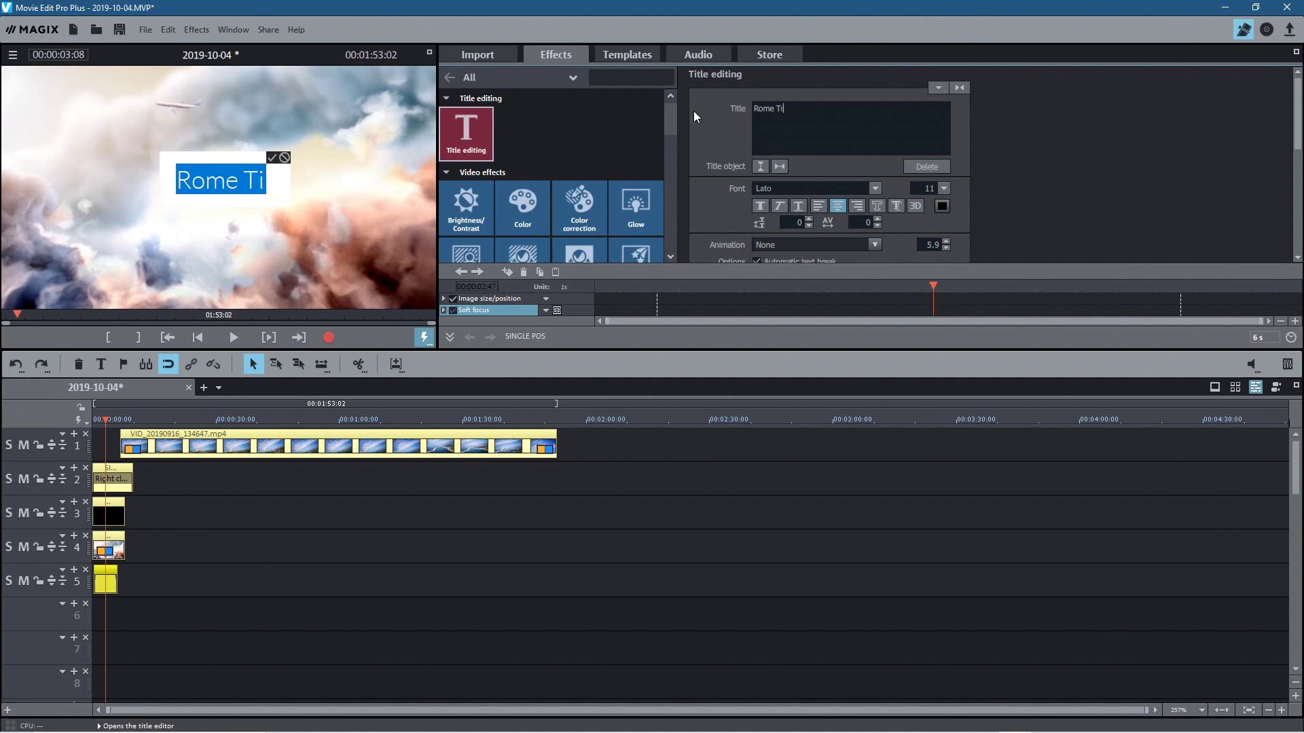
type("rp")
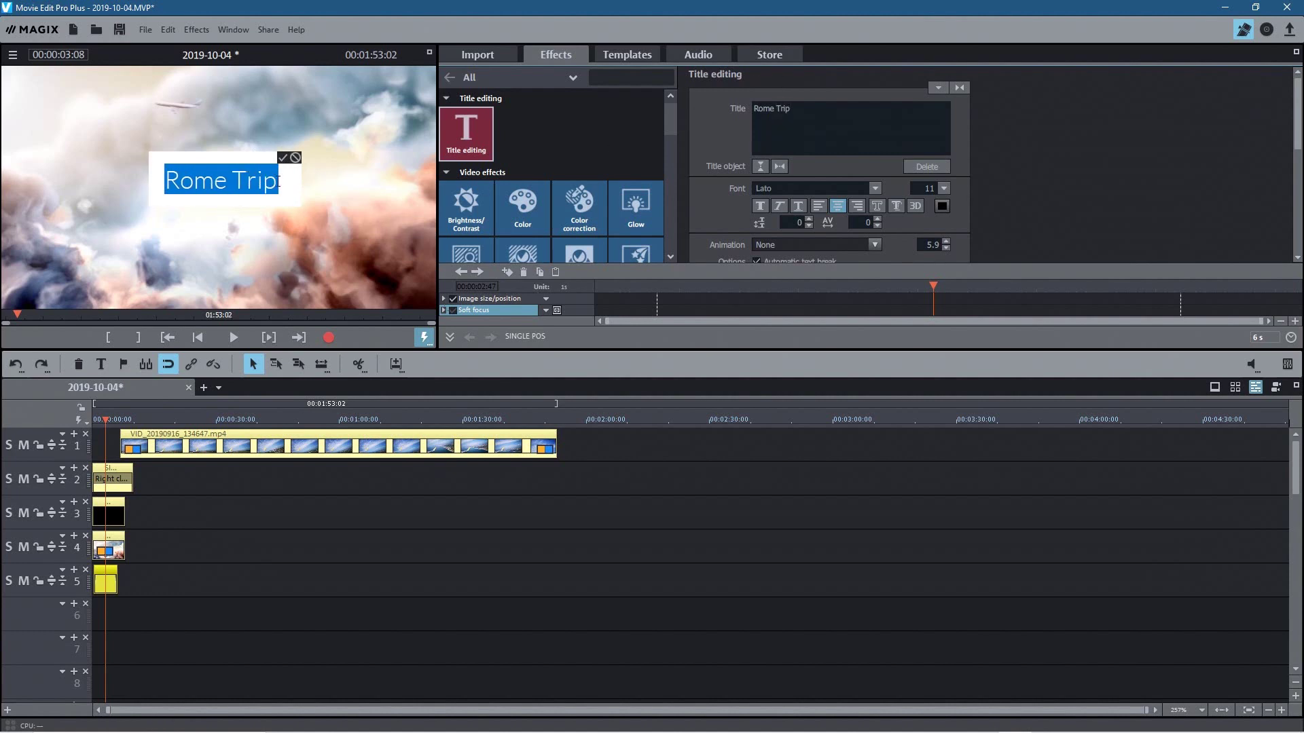
- Style the title in Adalgisa Personal Use font at size 38, italic, with a shadow
left_click(874, 190)
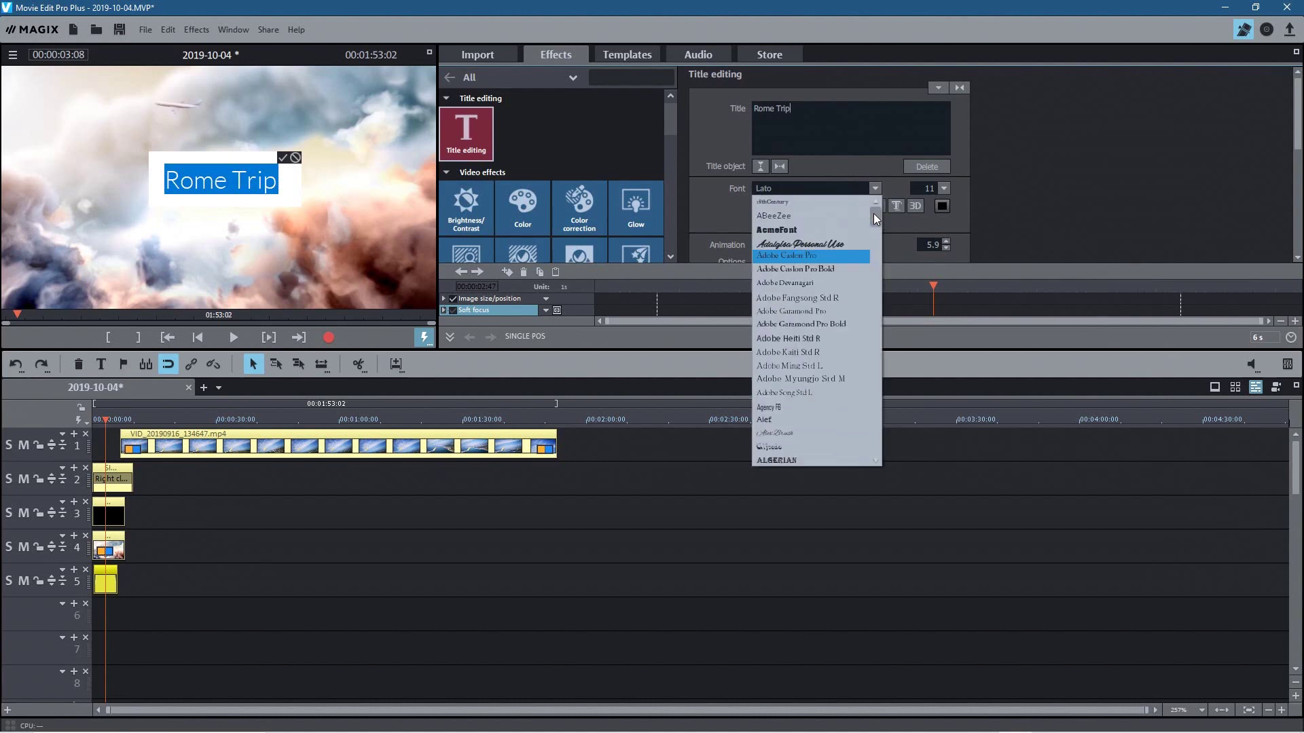
left_click(837, 245)
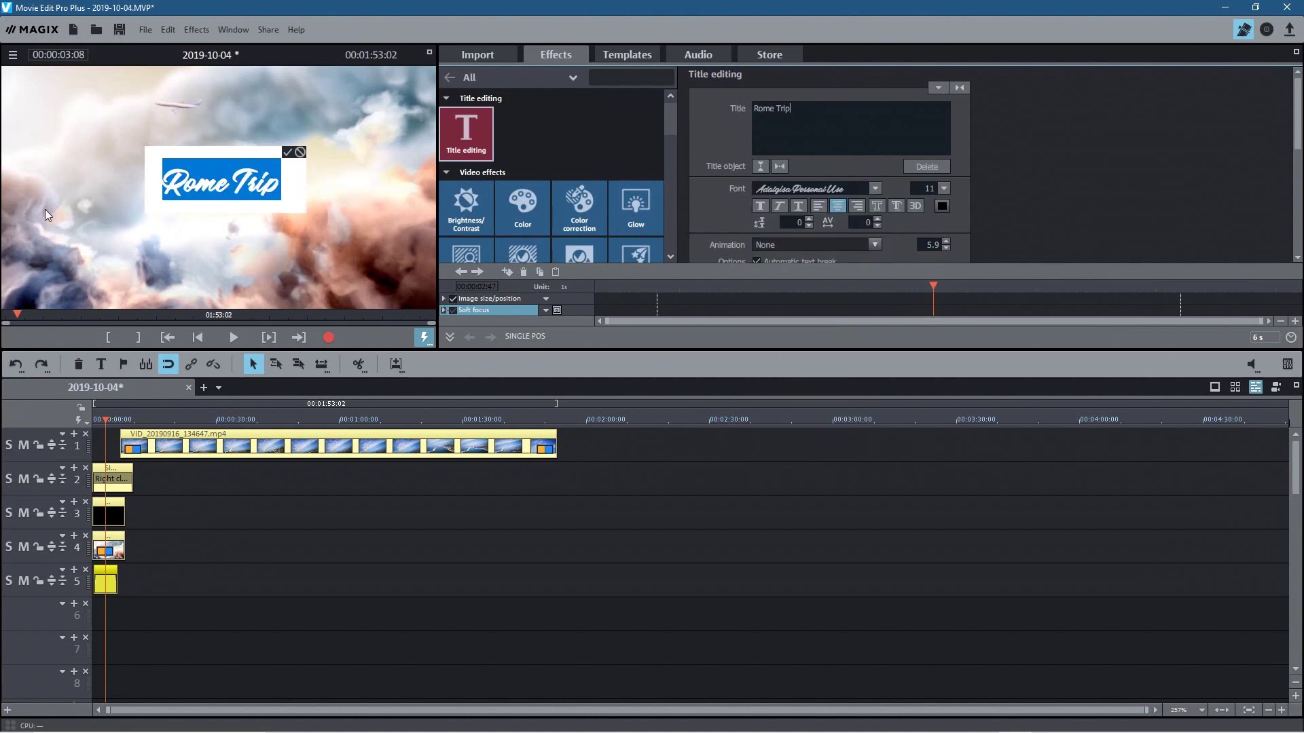
left_click(944, 188)
left_click(947, 188)
left_click(944, 187)
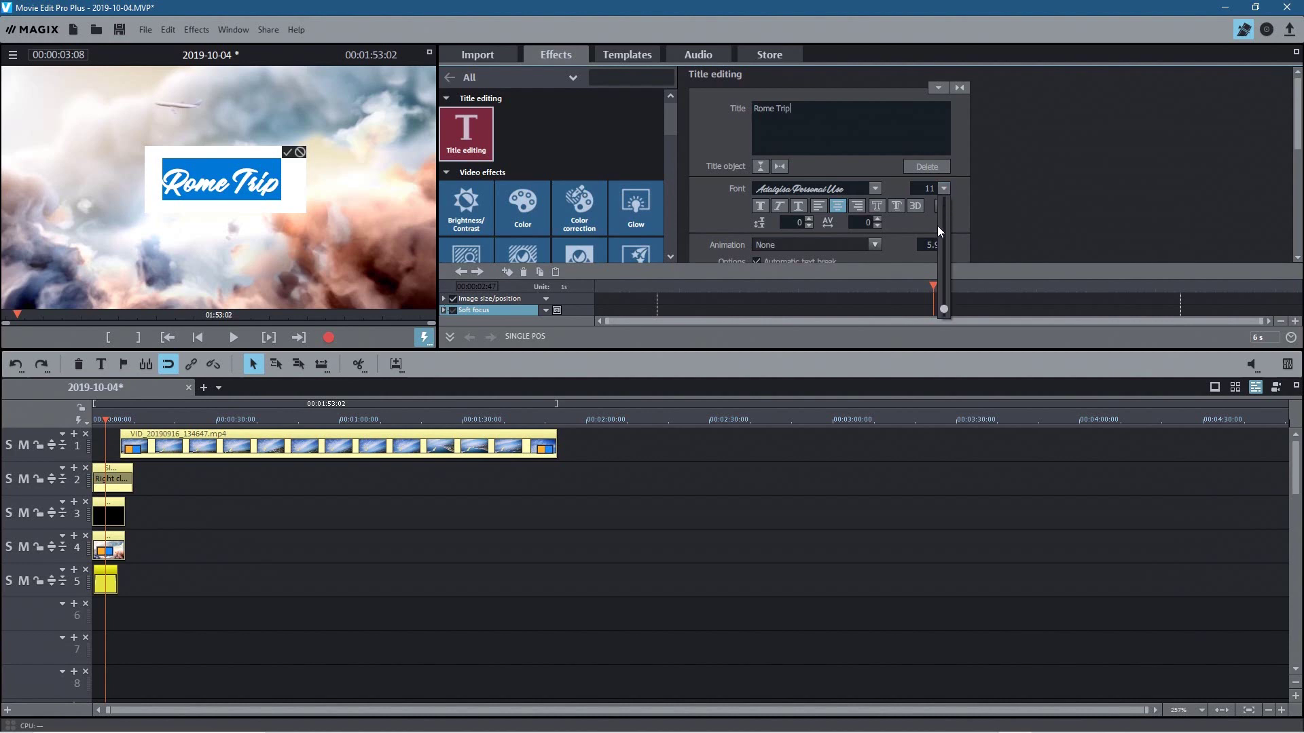
left_click_drag(943, 308, 949, 283)
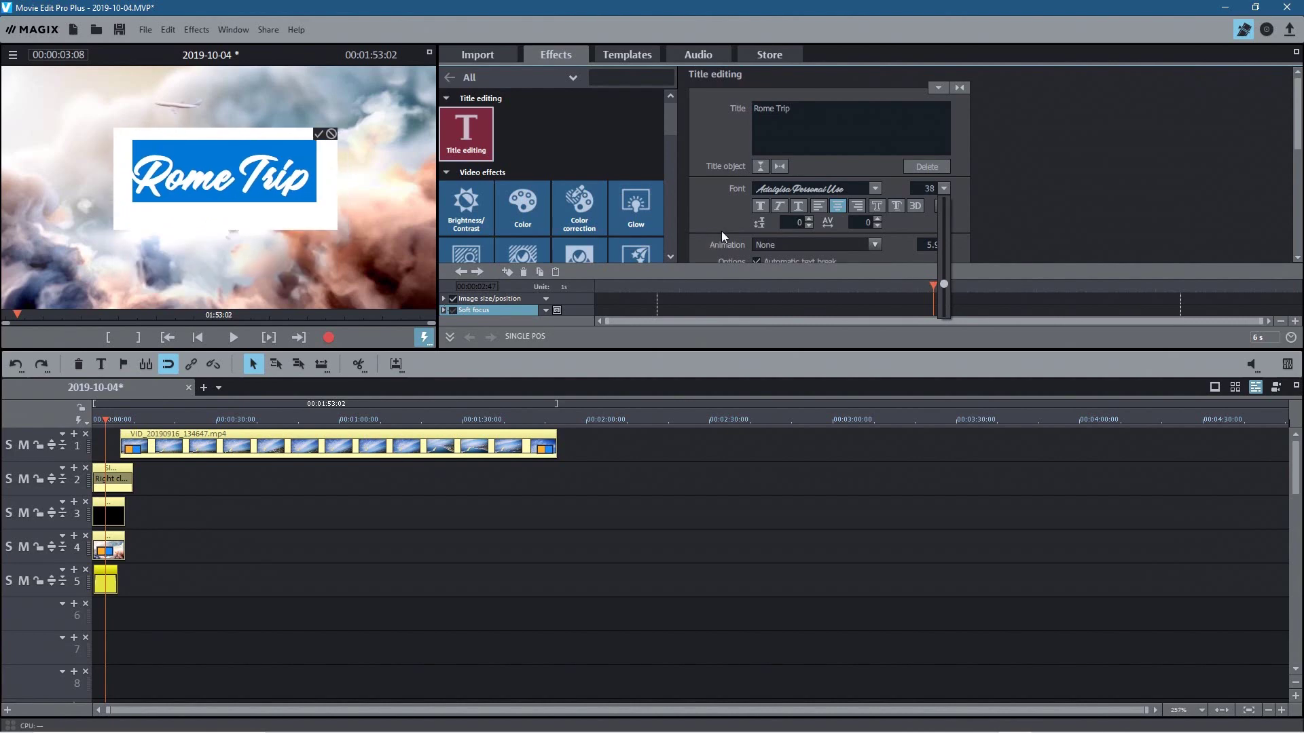
left_click(779, 206)
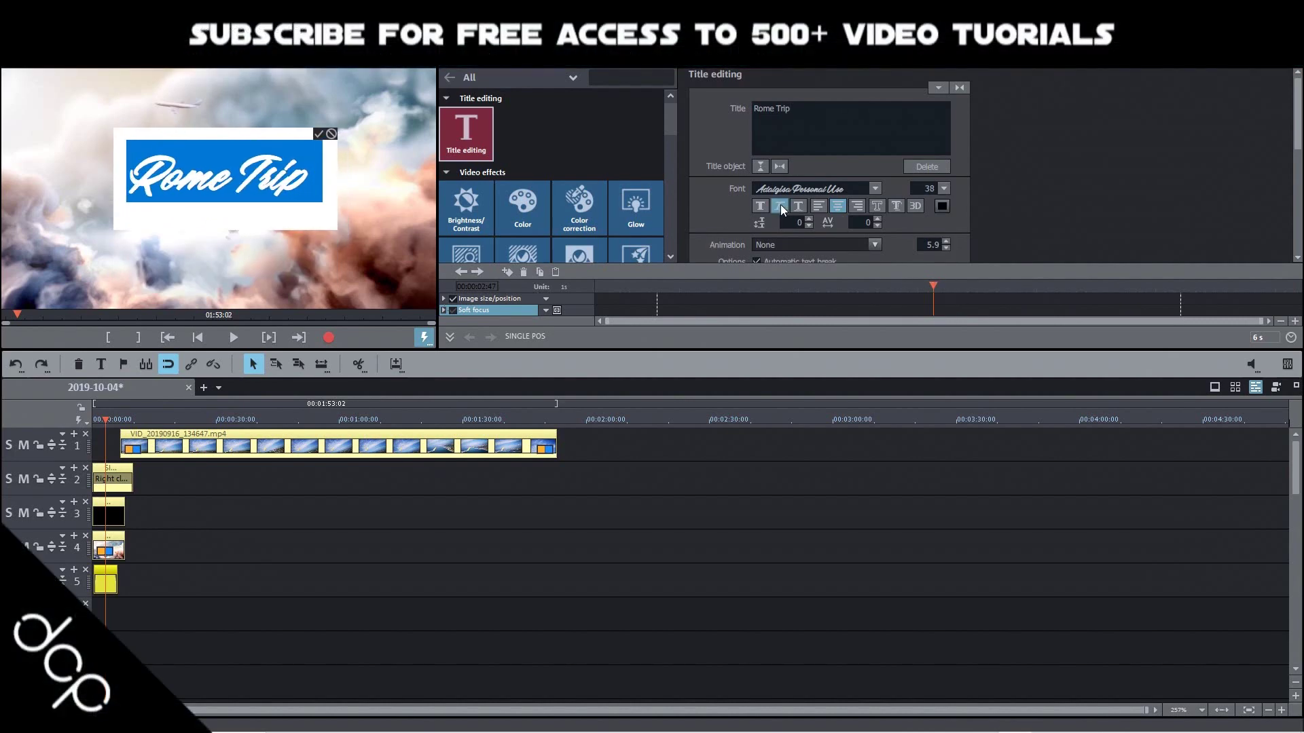
left_click(903, 205)
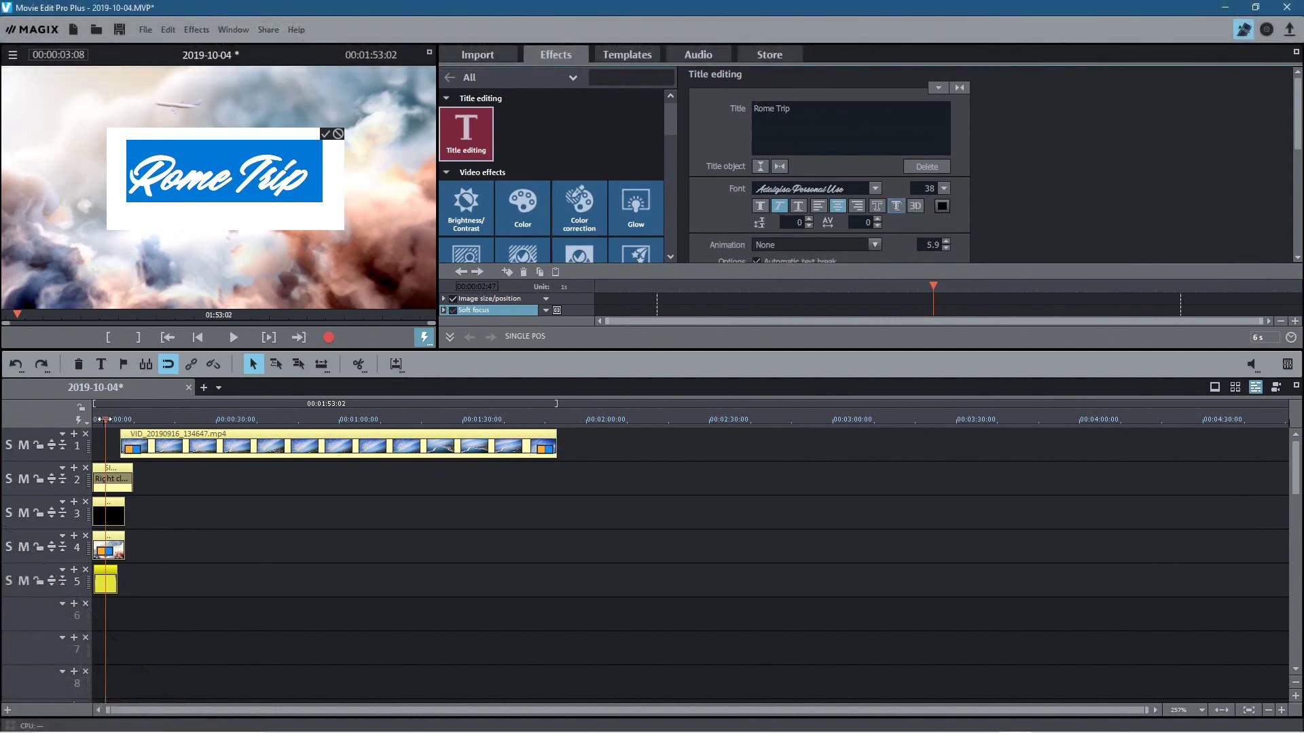
mouse_move(104, 419)
left_mouse_down()
mouse_move(85, 418)
mouse_move(184, 412)
mouse_move(93, 417)
left_mouse_up()
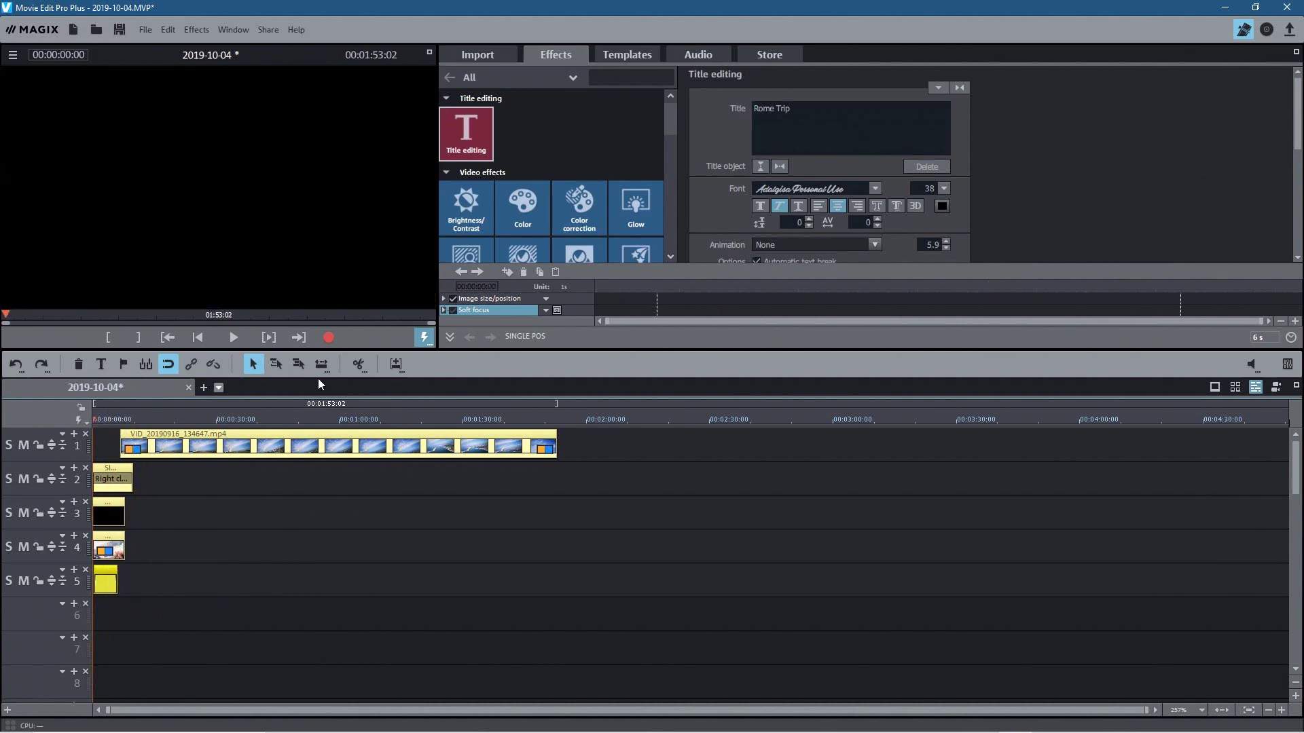
left_click(234, 337)
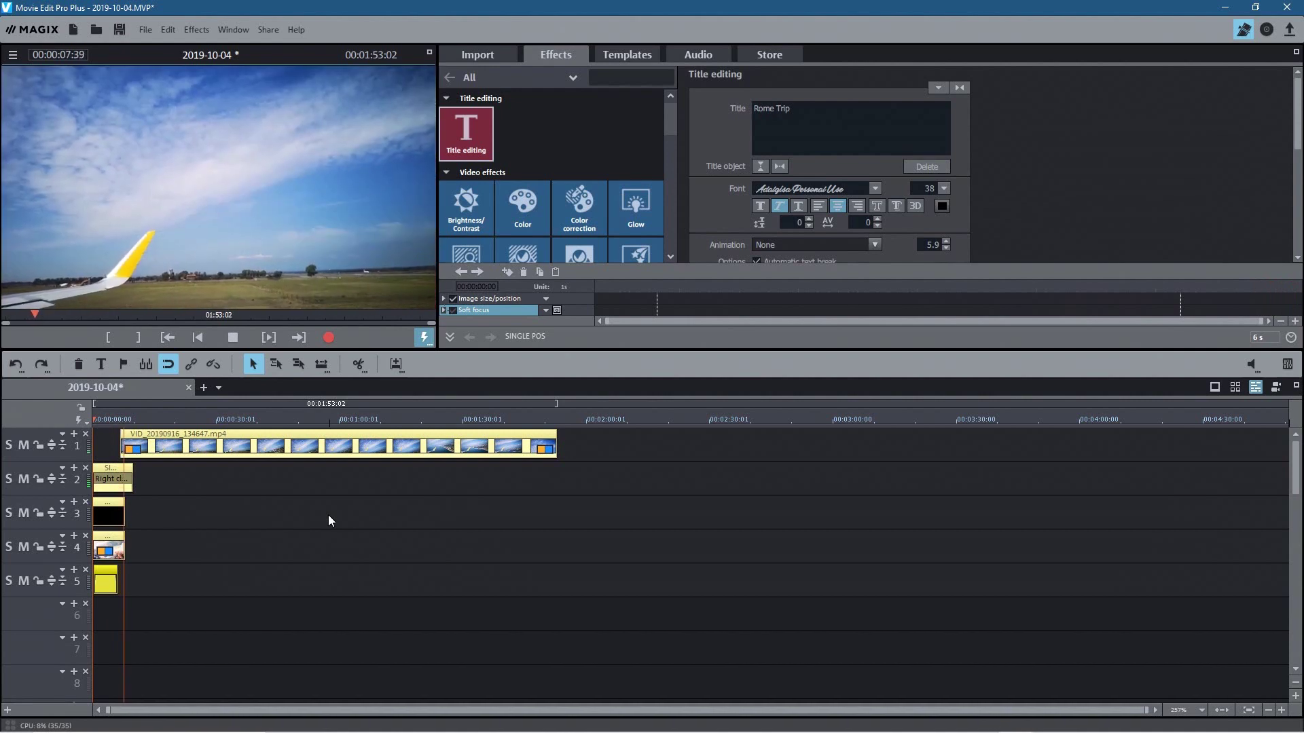
left_click(233, 337)
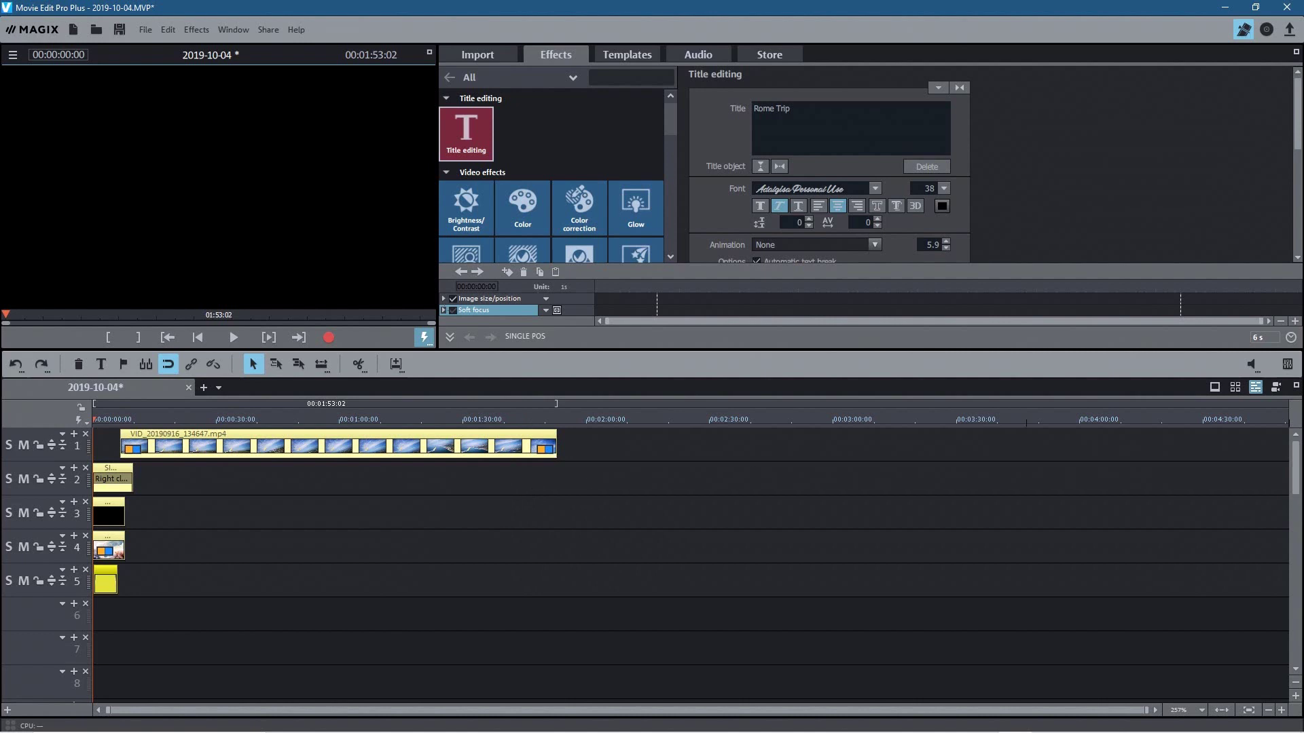
key("alt+Tab")
- Add dcp-57.png after the trip video and drop the Particle transition between them
left_click_drag(946, 190, 578, 436)
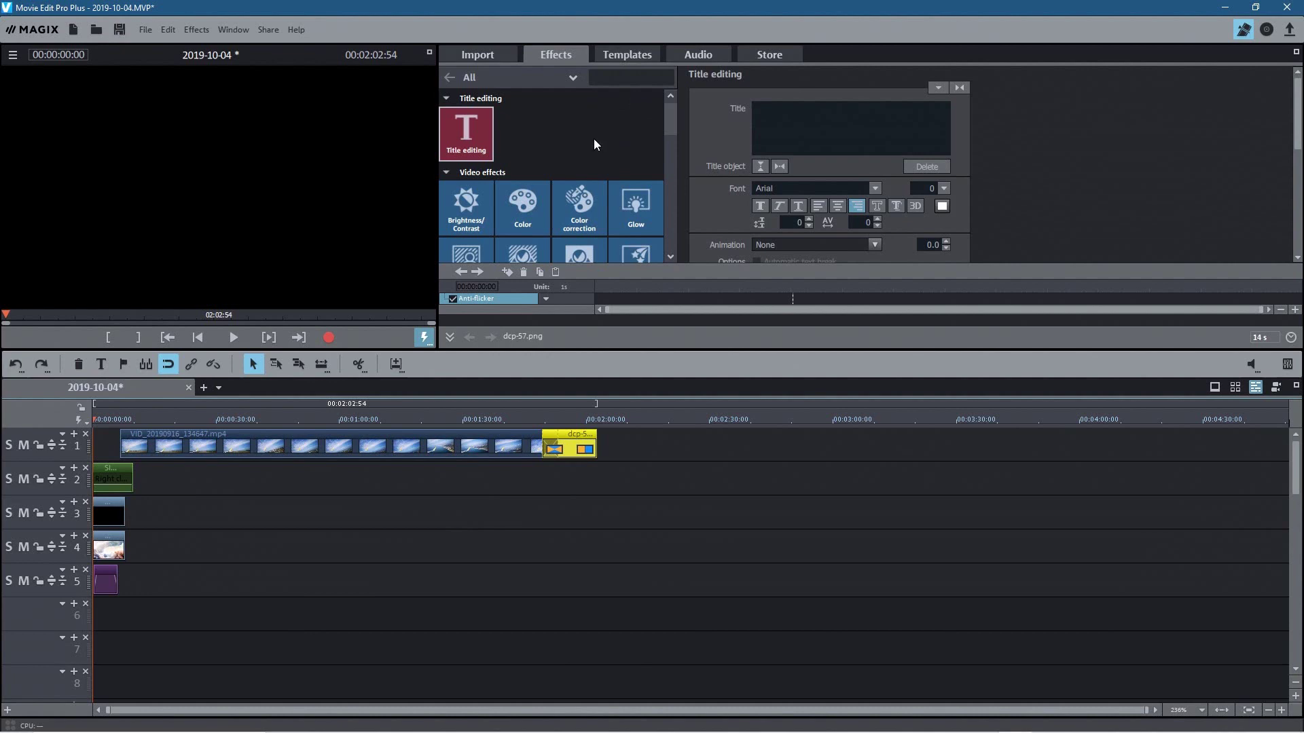
left_click(642, 55)
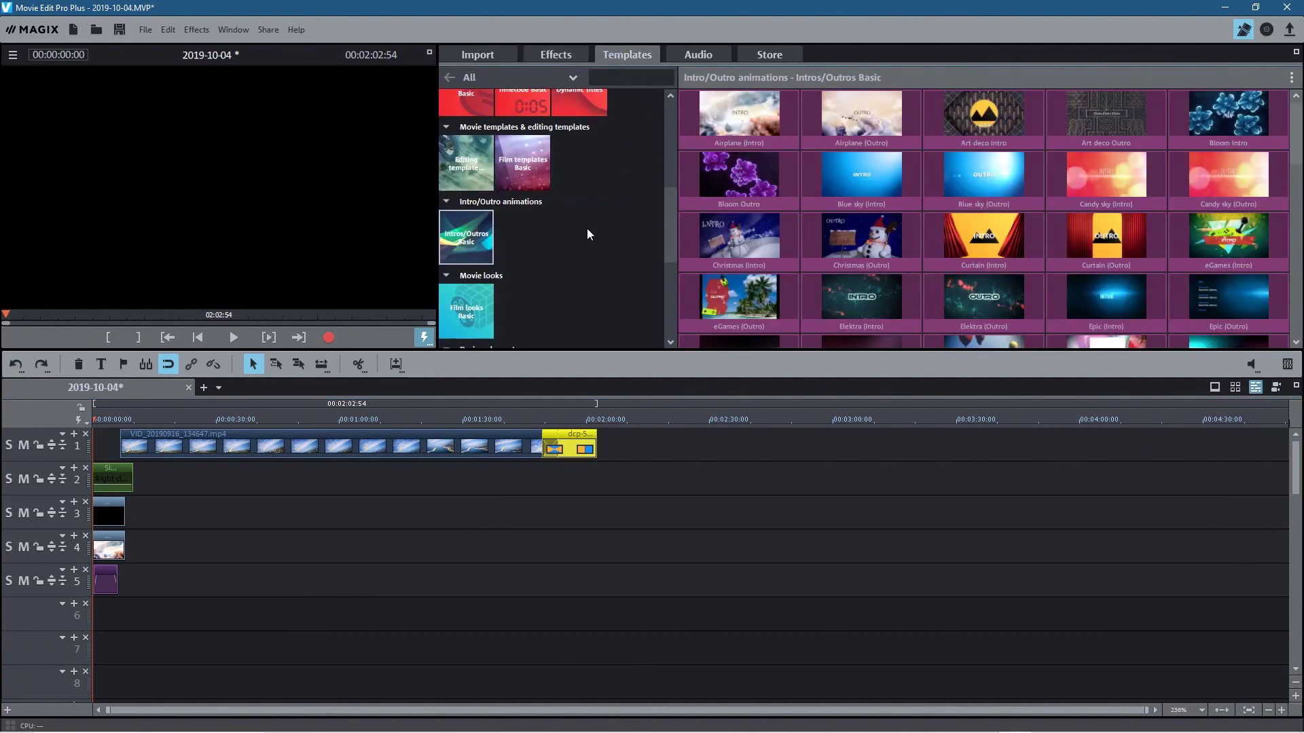
scroll(586, 228, "up", 5)
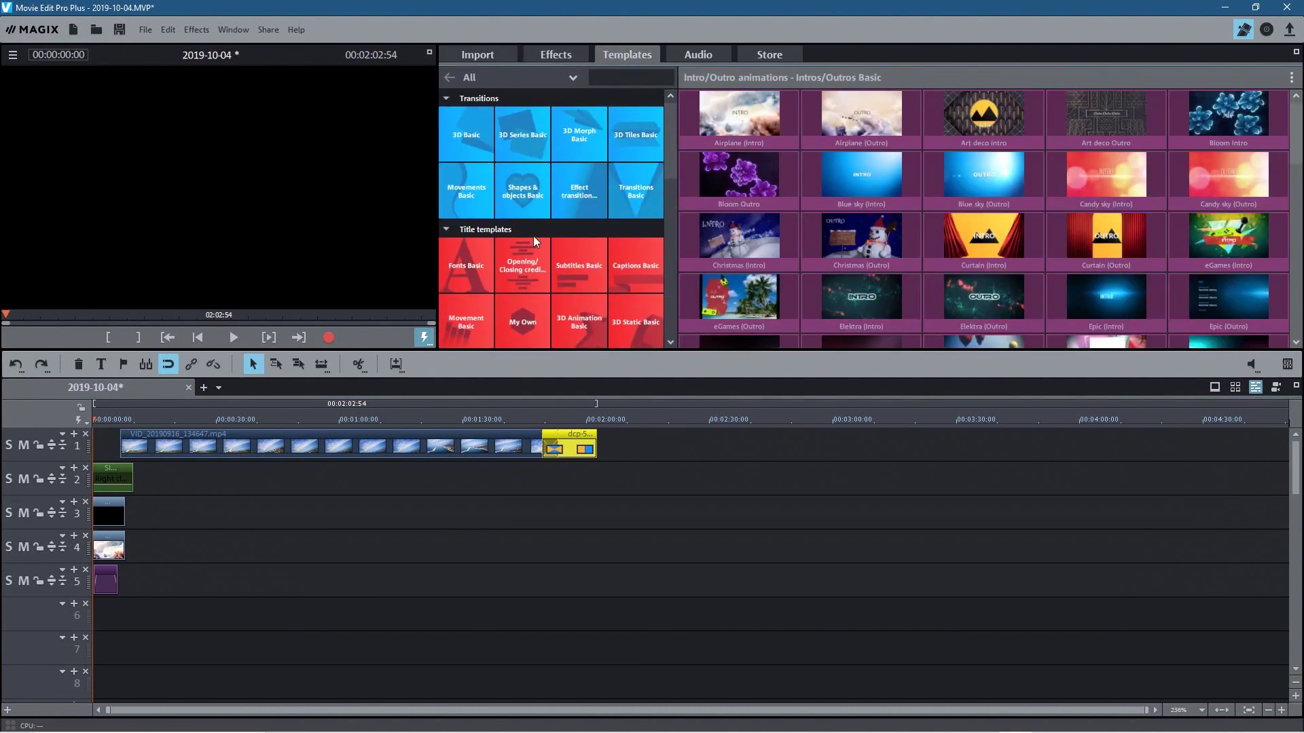
scroll(529, 238, "down", 3)
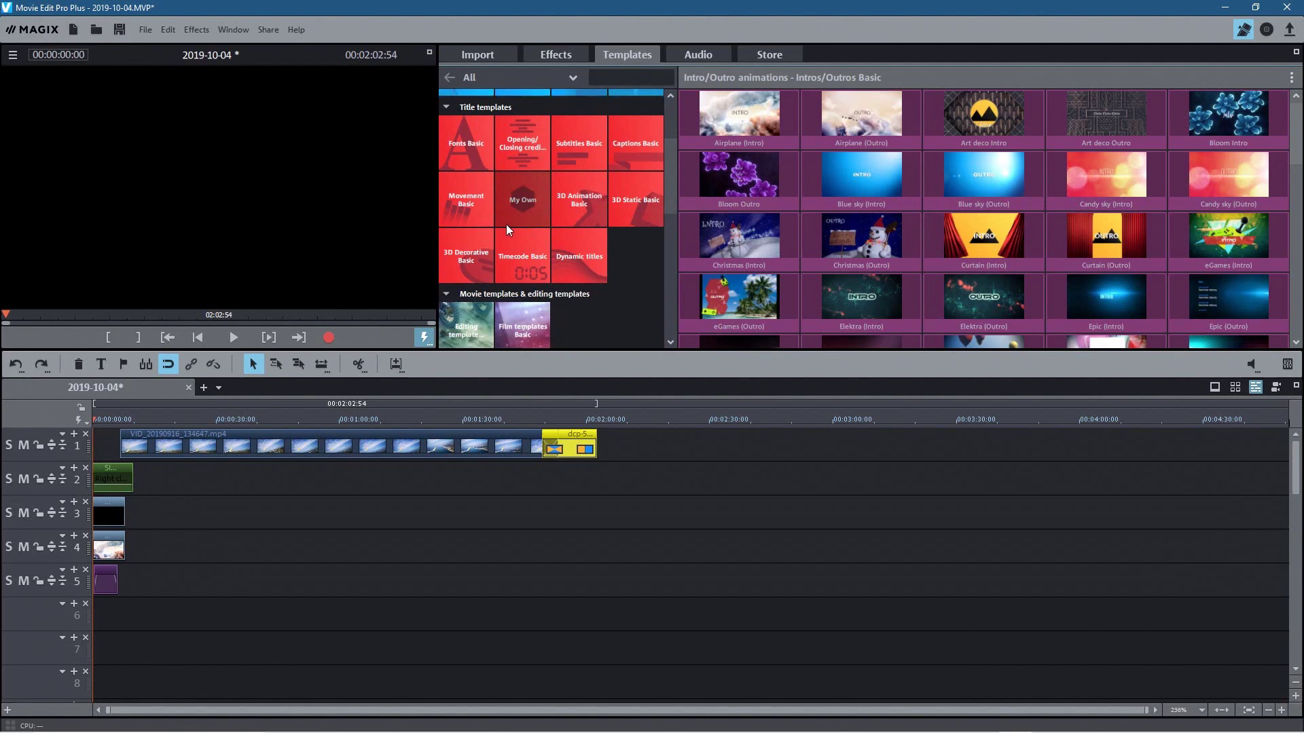
scroll(481, 259, "up", 1)
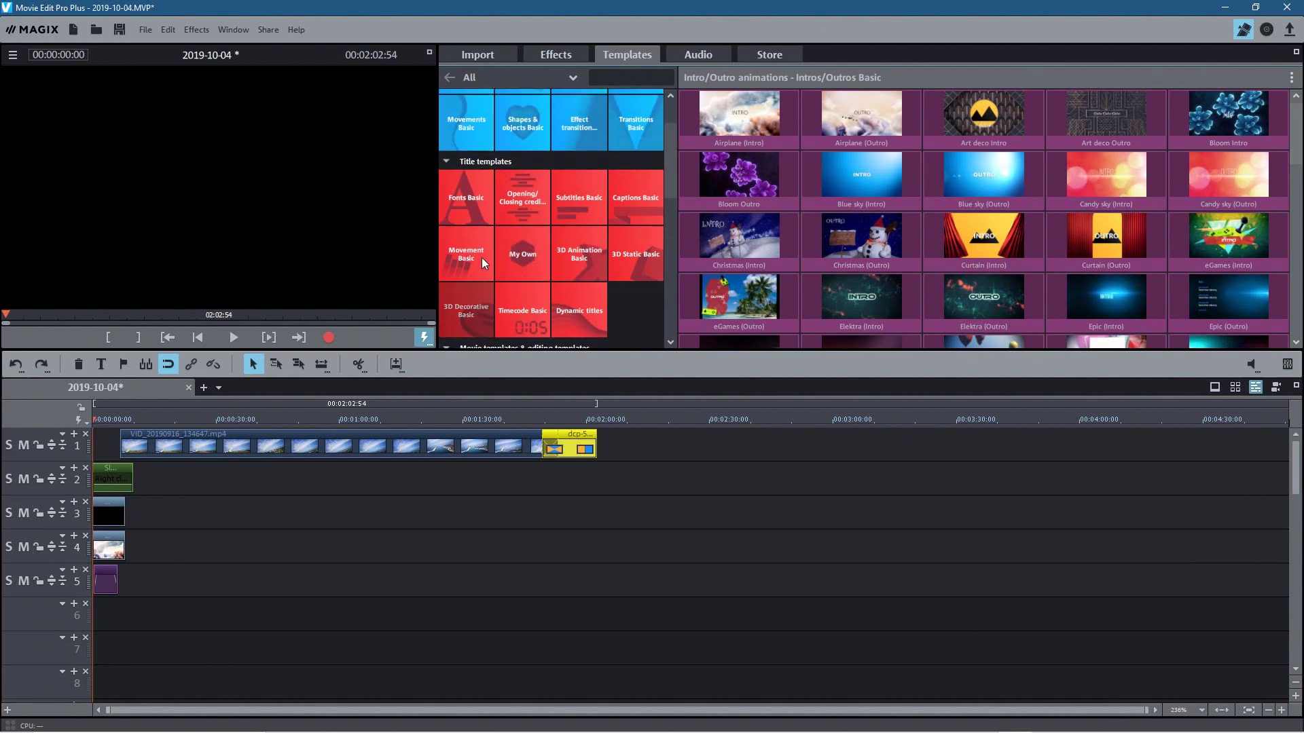
scroll(506, 204, "up", 1)
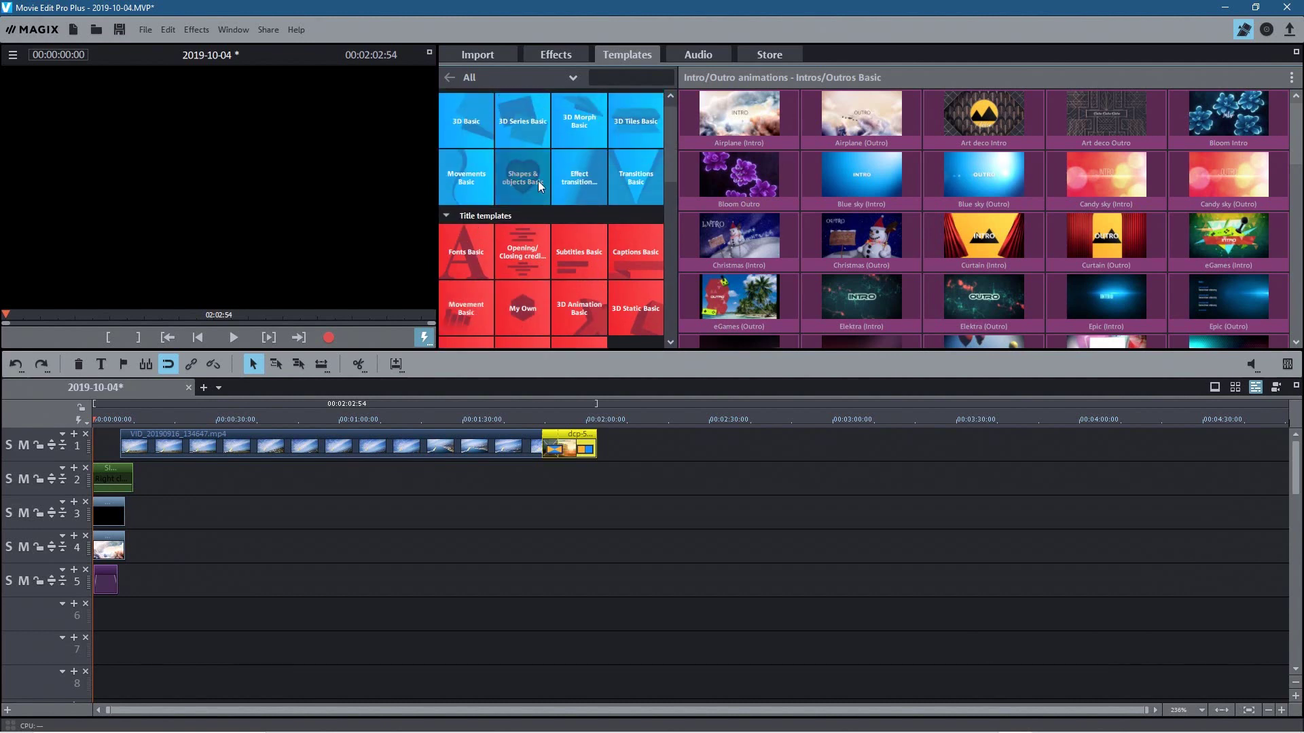
left_click(538, 181)
scroll(832, 214, "down", 3)
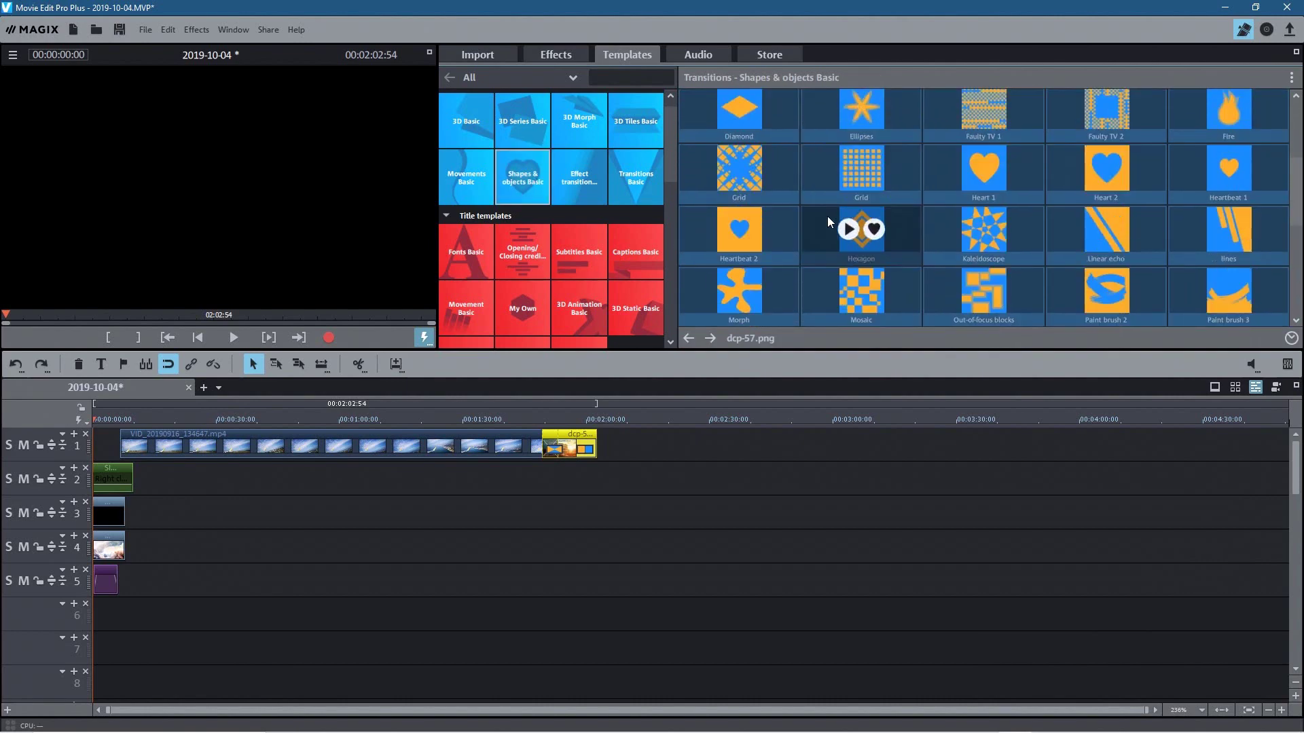
scroll(828, 219, "down", 3)
left_click_drag(824, 181, 548, 452)
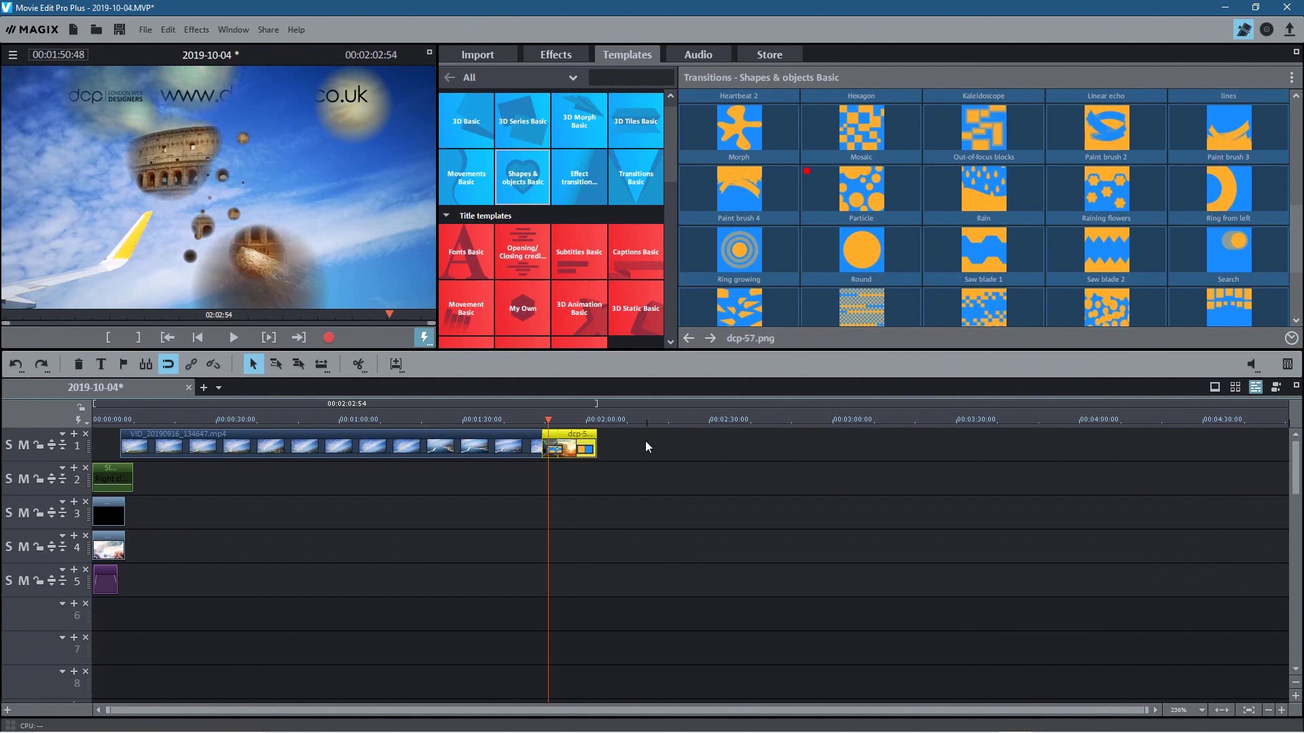
- Shift the end graphic right to remove the overlap and play back the transition
scroll(642, 441, "up", 3)
left_click_drag(785, 434, 816, 435)
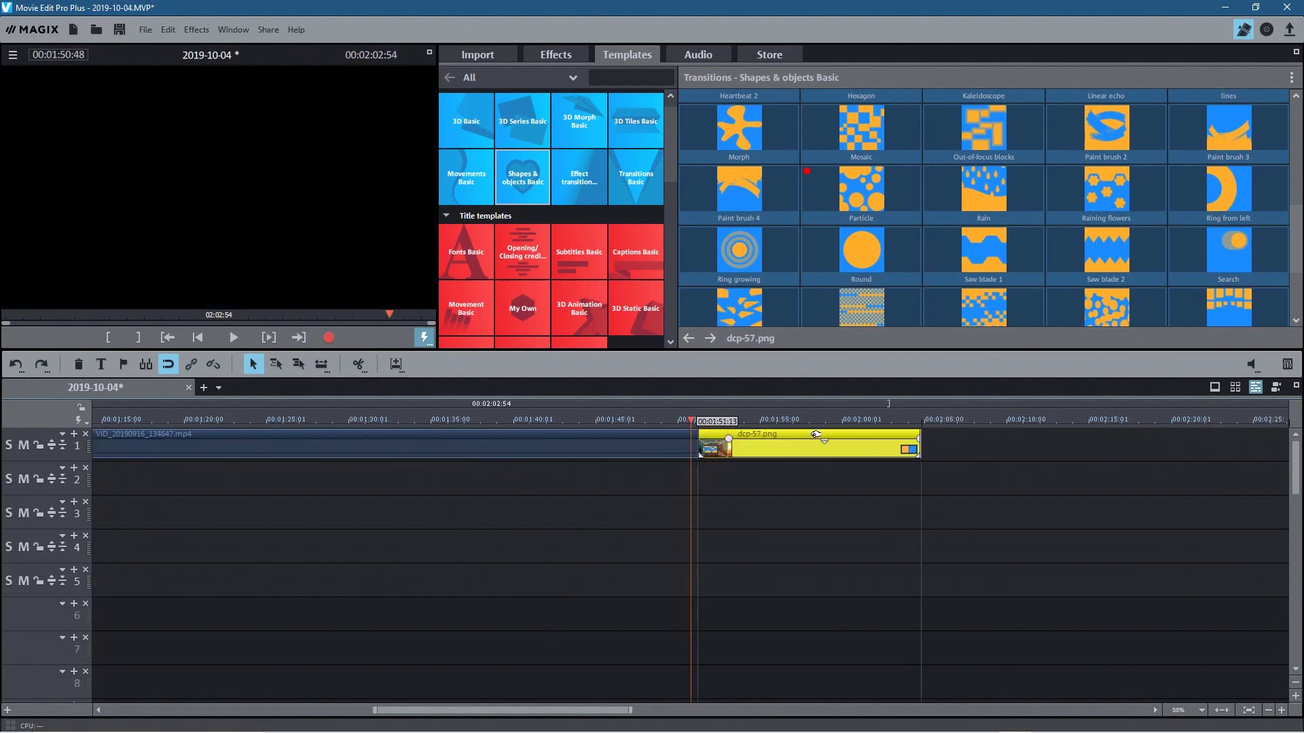
left_click(624, 418)
left_click(241, 336)
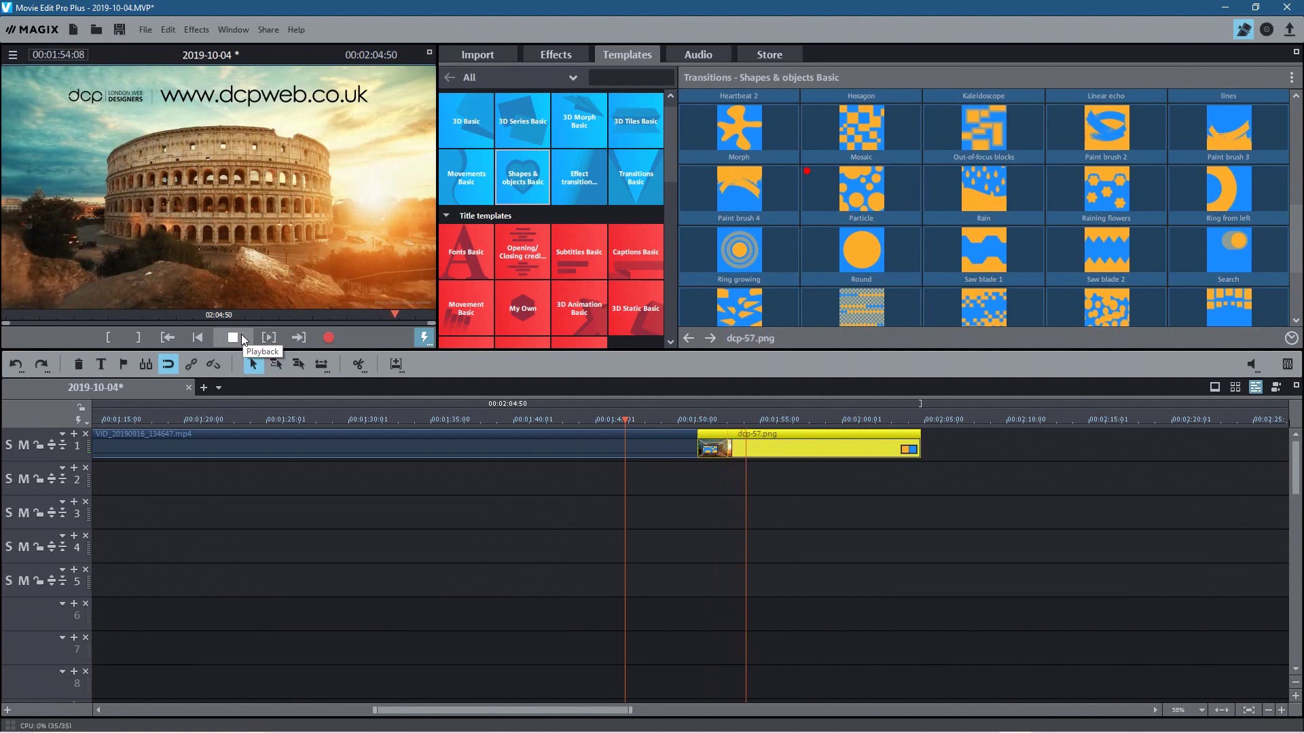
left_click(242, 335)
left_click(167, 337)
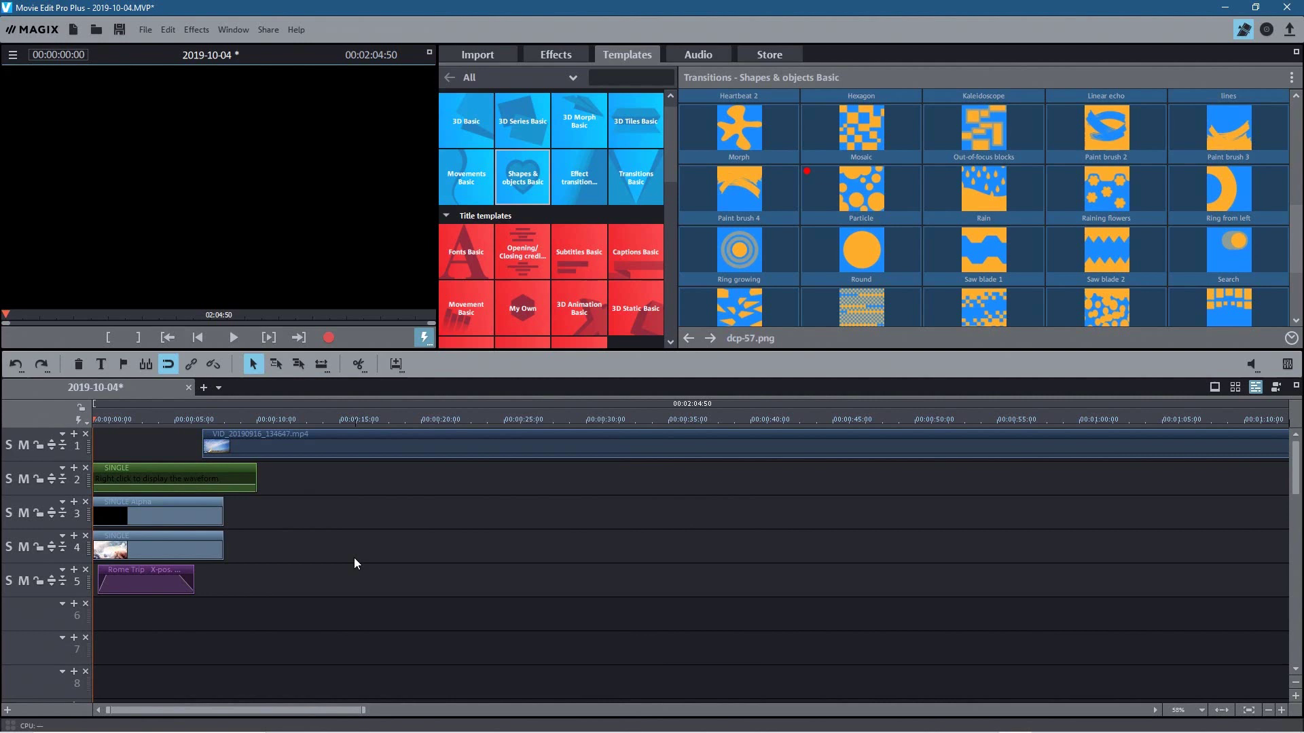
scroll(354, 557, "down", 3)
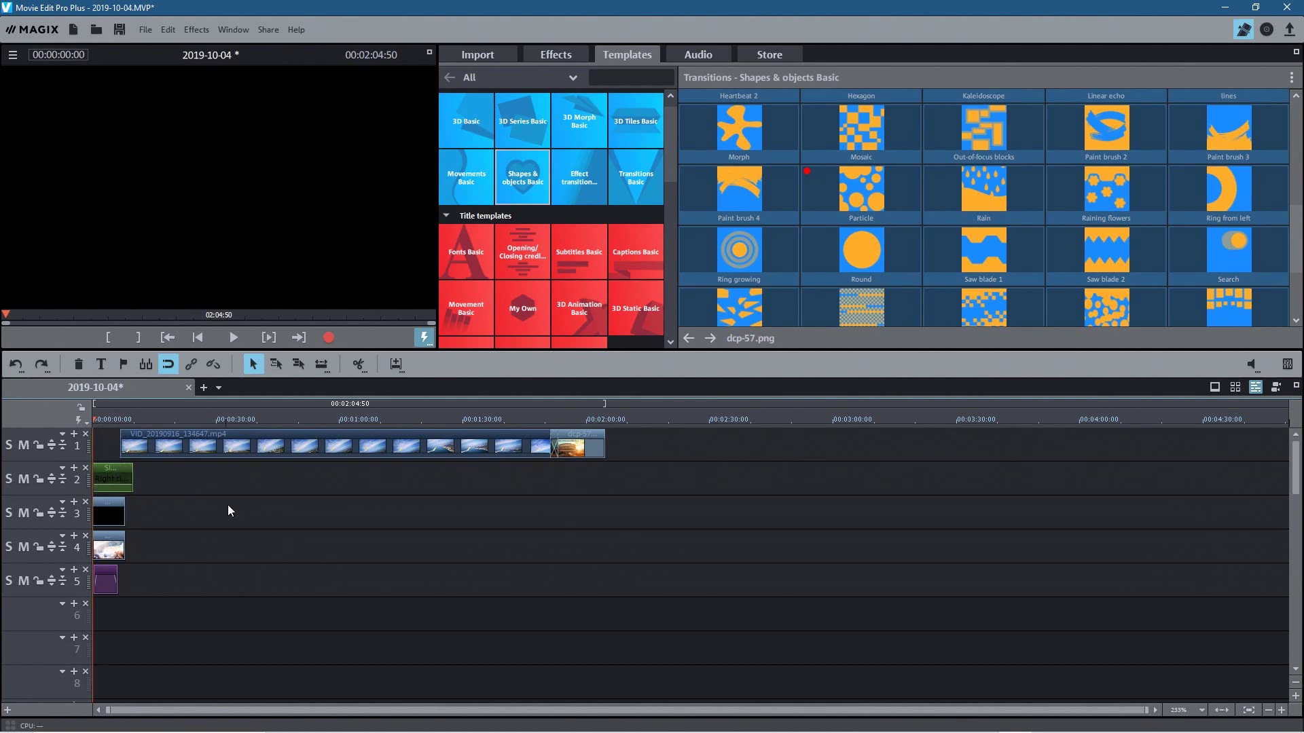
- Shift the dcp-57 end graphic further right and separate the trip video's audio onto its own track
left_click(585, 444)
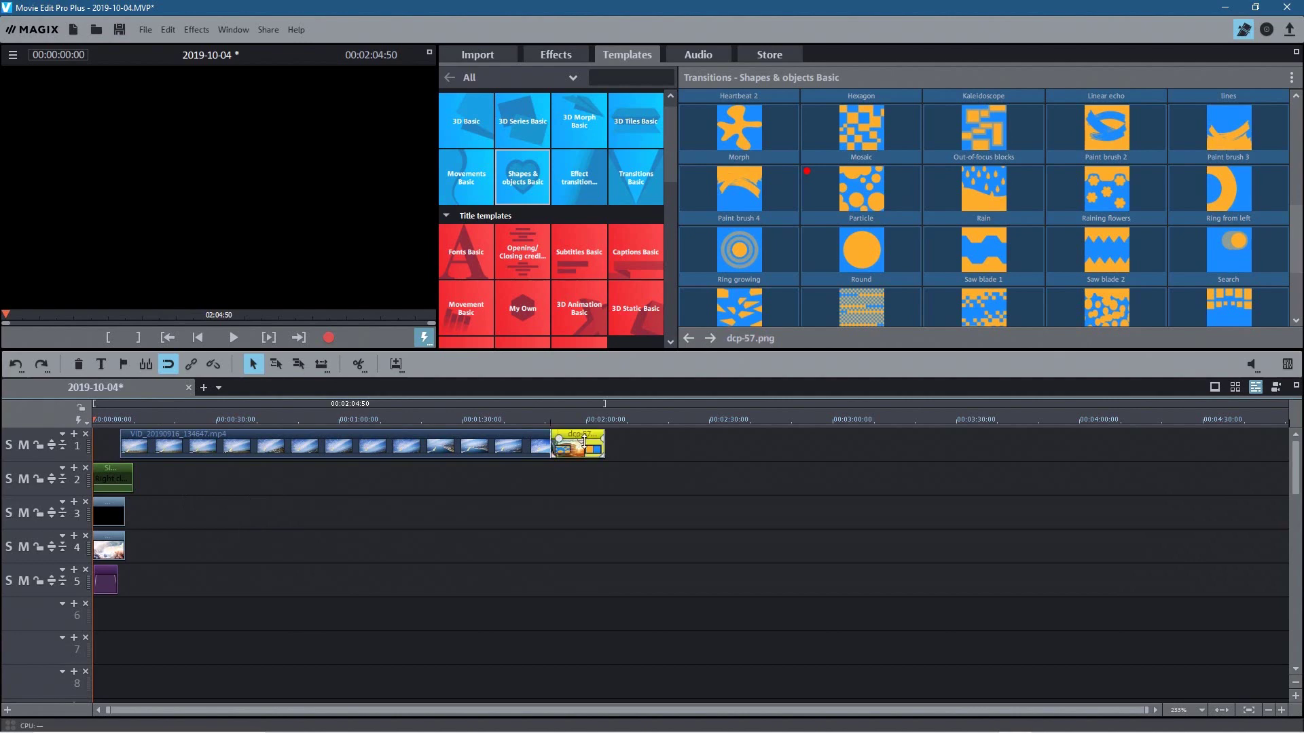
left_click_drag(585, 445, 623, 448)
left_click(407, 515)
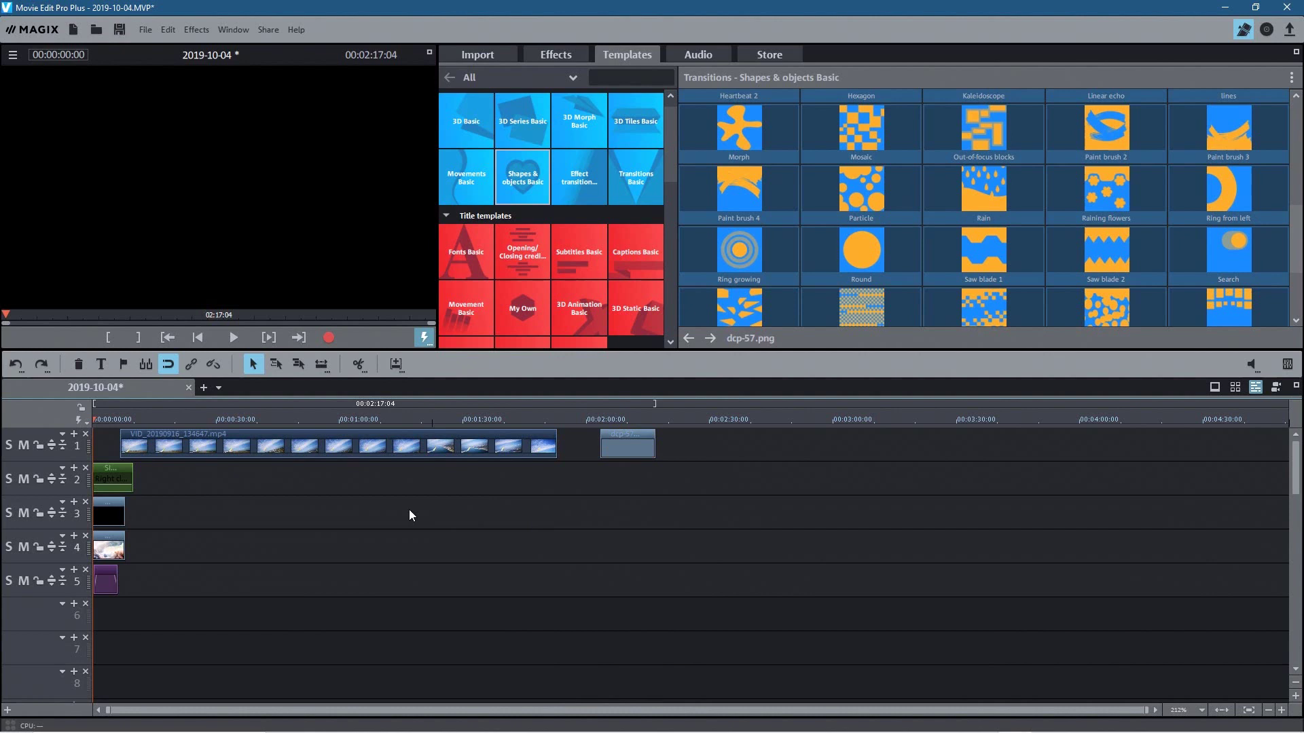
key("ctrl+a")
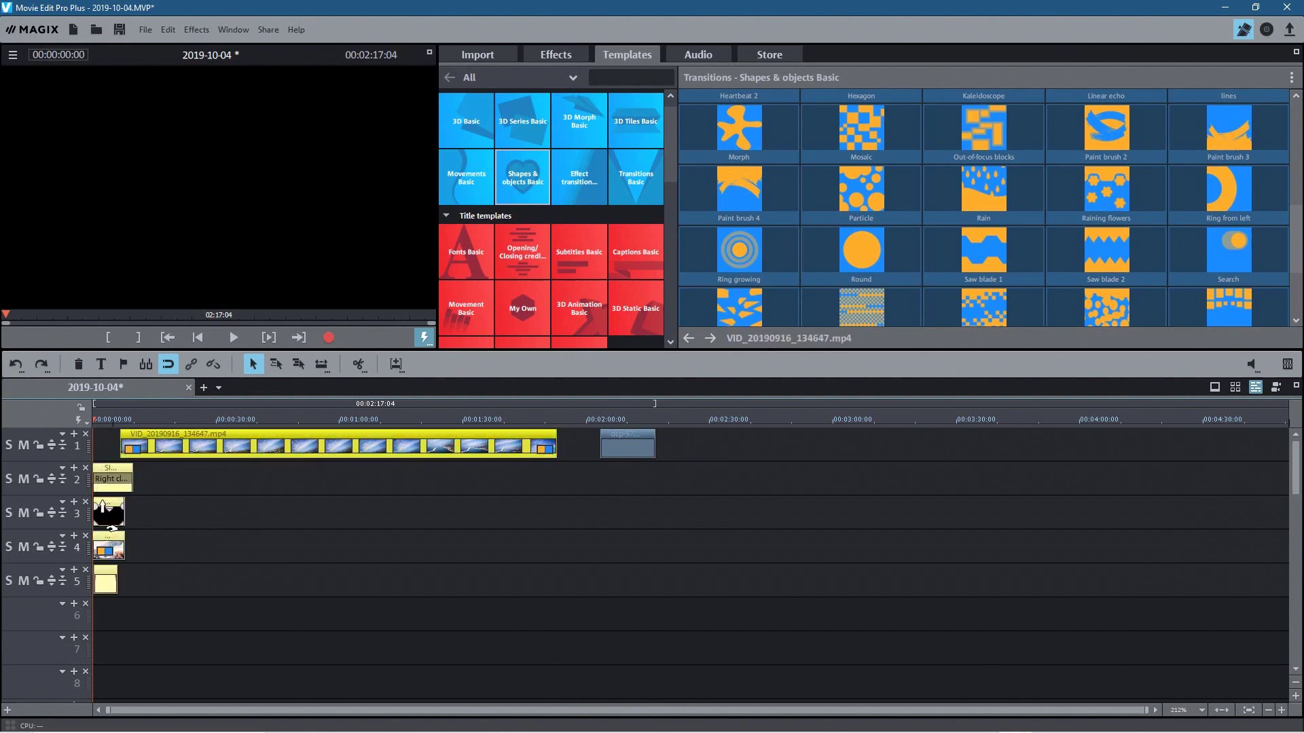
left_click(243, 565)
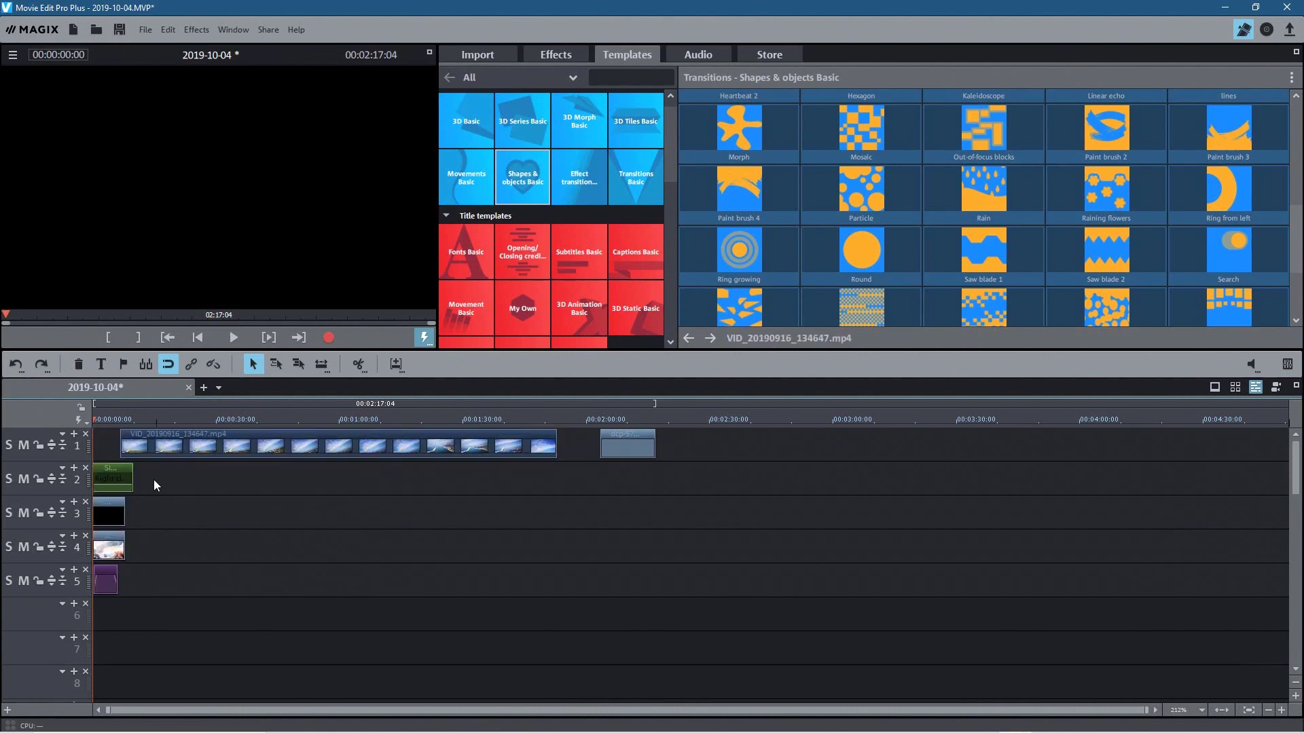
key("ctrl+a")
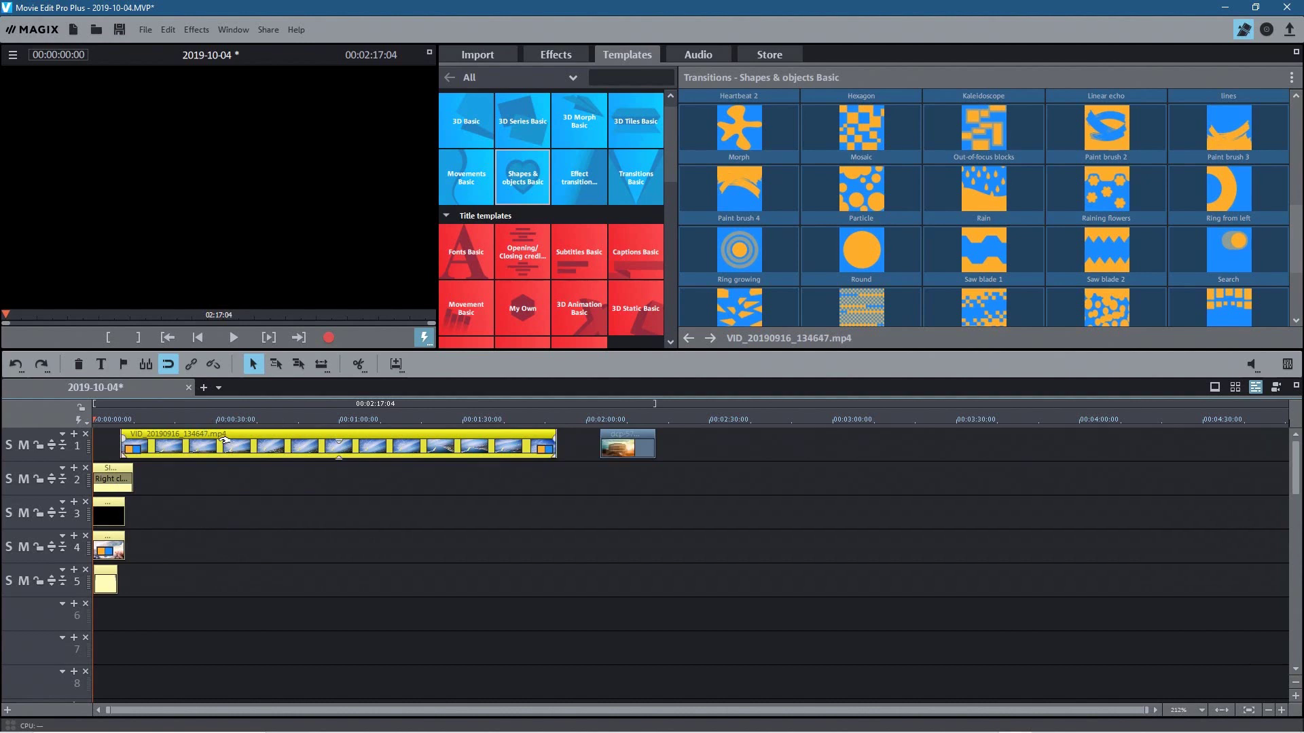
key("ctrl+z")
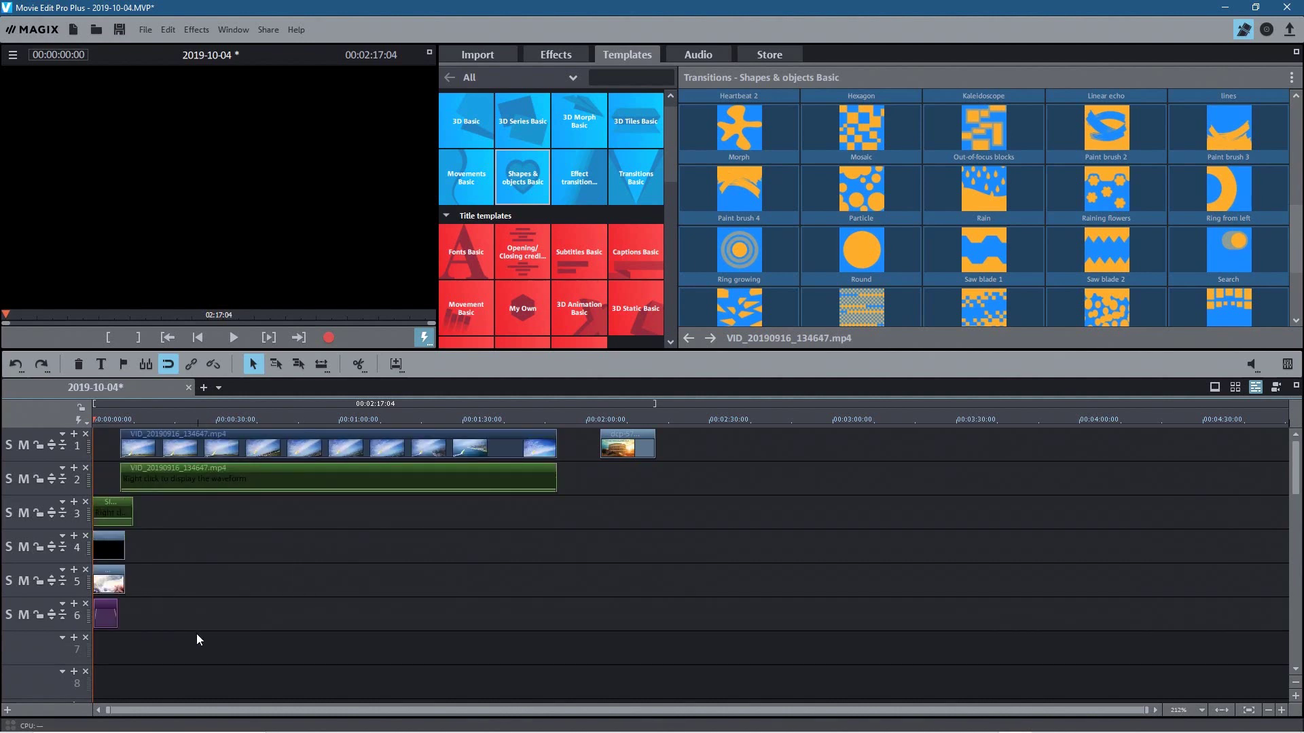
- Delete the leftover intro clips on tracks 3–6 and select the trip video on track 1
left_click_drag(197, 640, 89, 497)
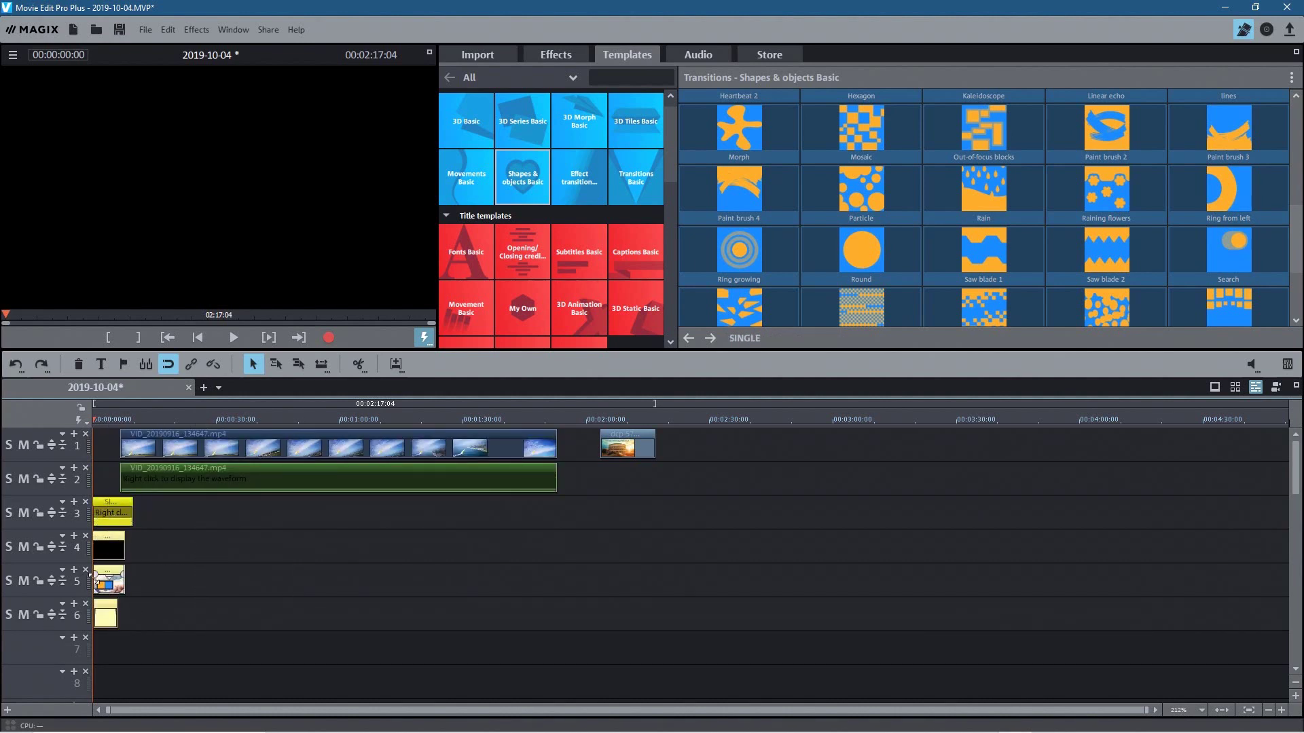
key("Delete")
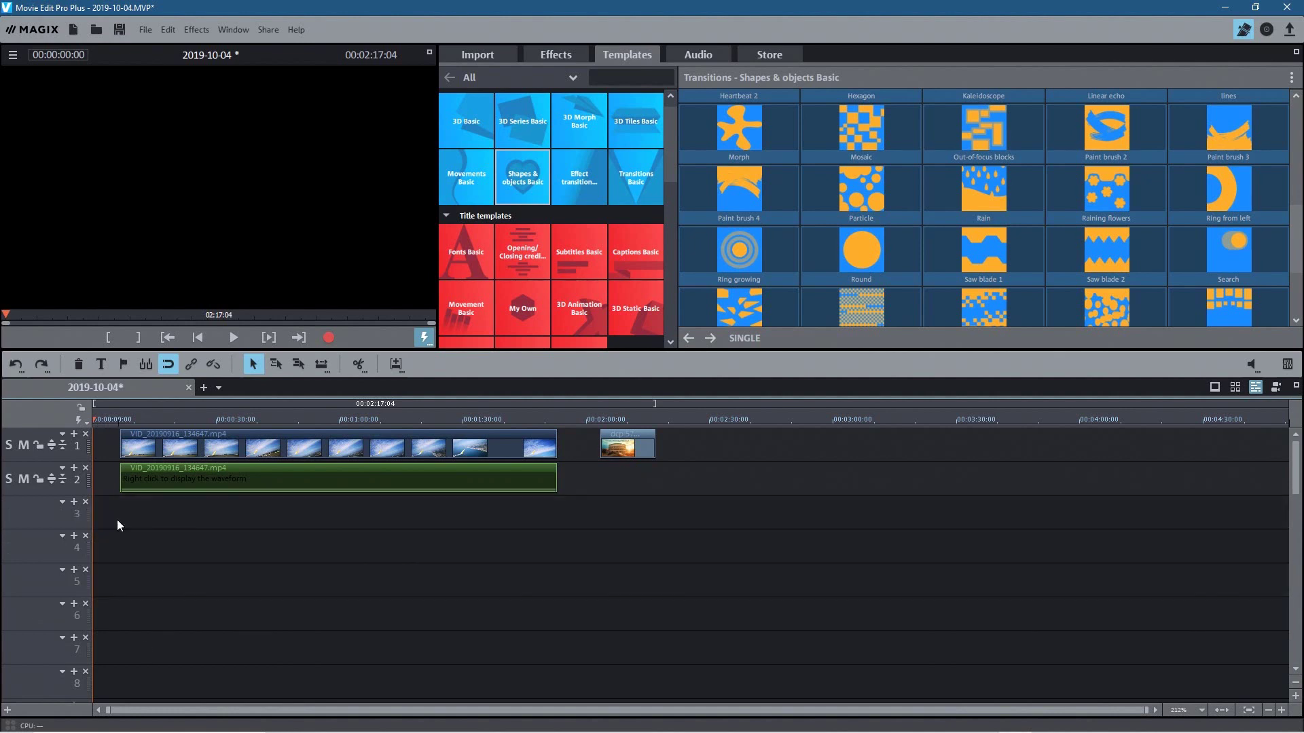
left_click(211, 441)
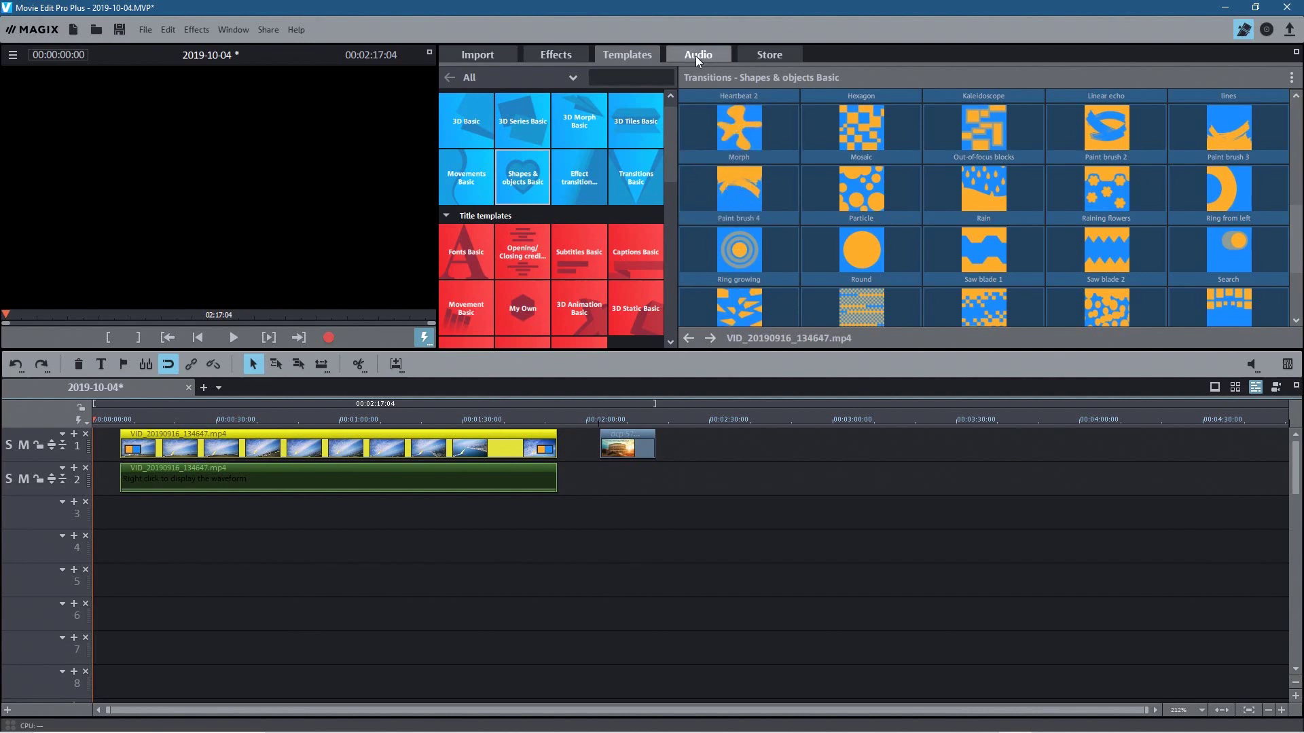
left_click_drag(665, 145, 665, 246)
- Insert the Rainbow (Intro) template from Intros/Outros Basic at the start of the movie
left_click(465, 139)
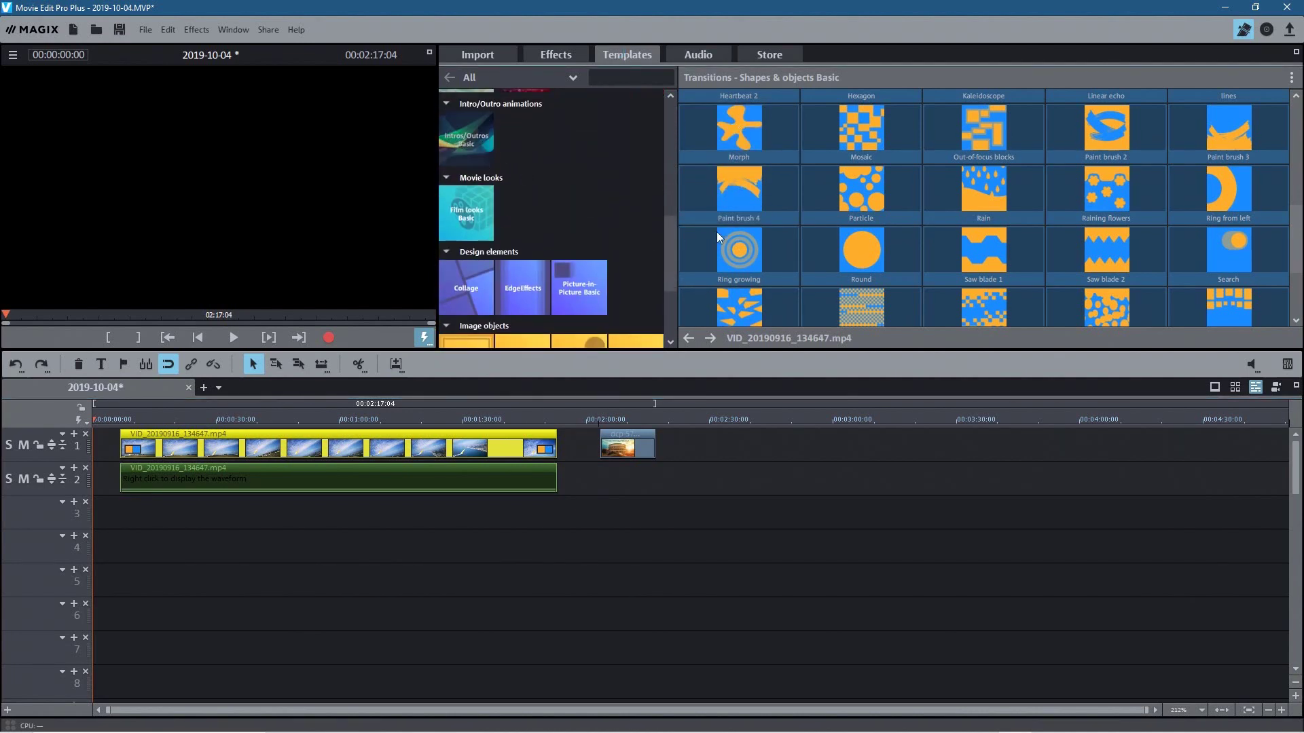
scroll(973, 253, "down", 4)
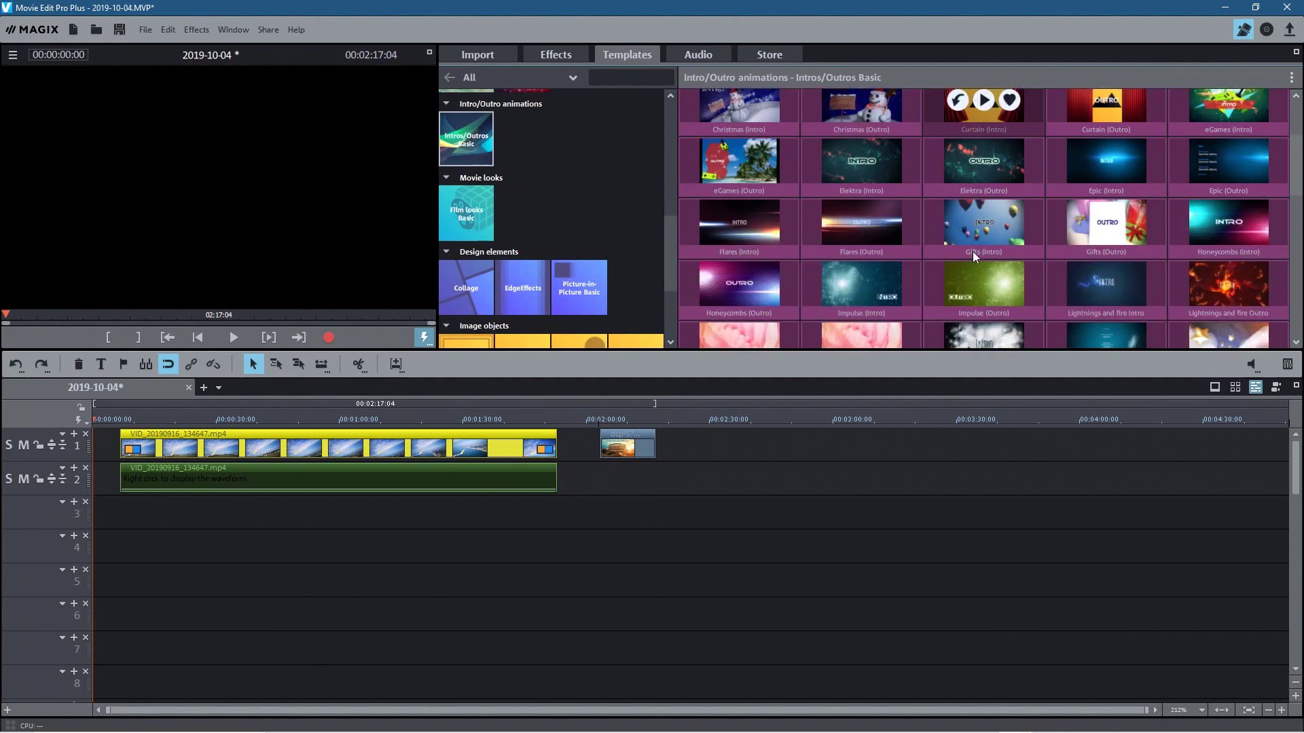
scroll(972, 251, "down", 4)
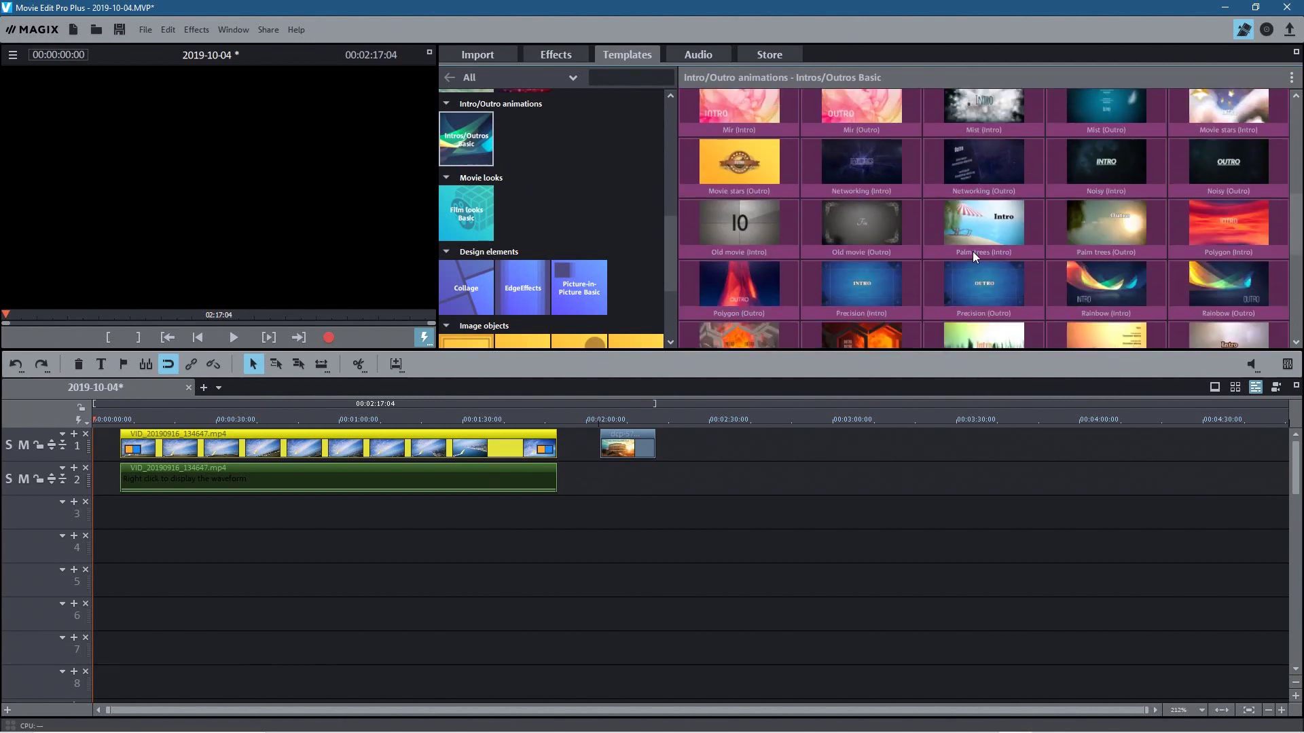
scroll(972, 251, "down", 1)
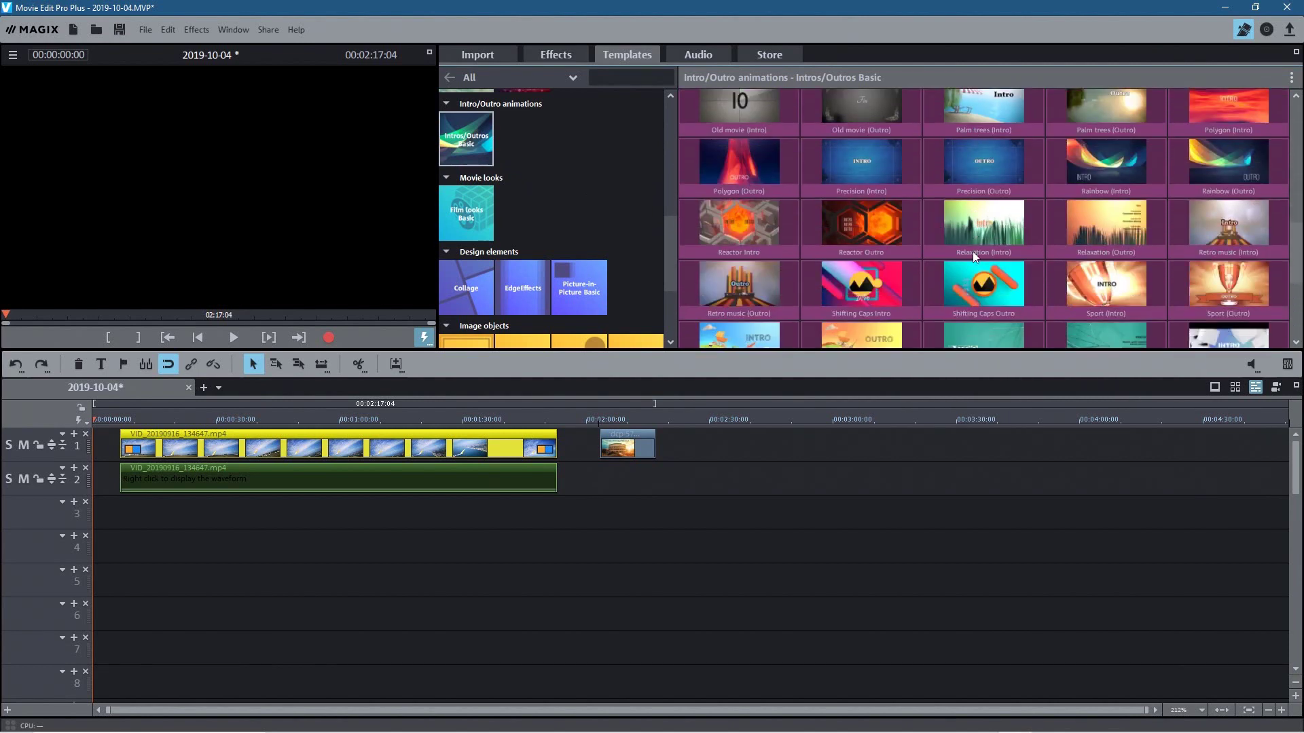
mouse_move(1109, 165)
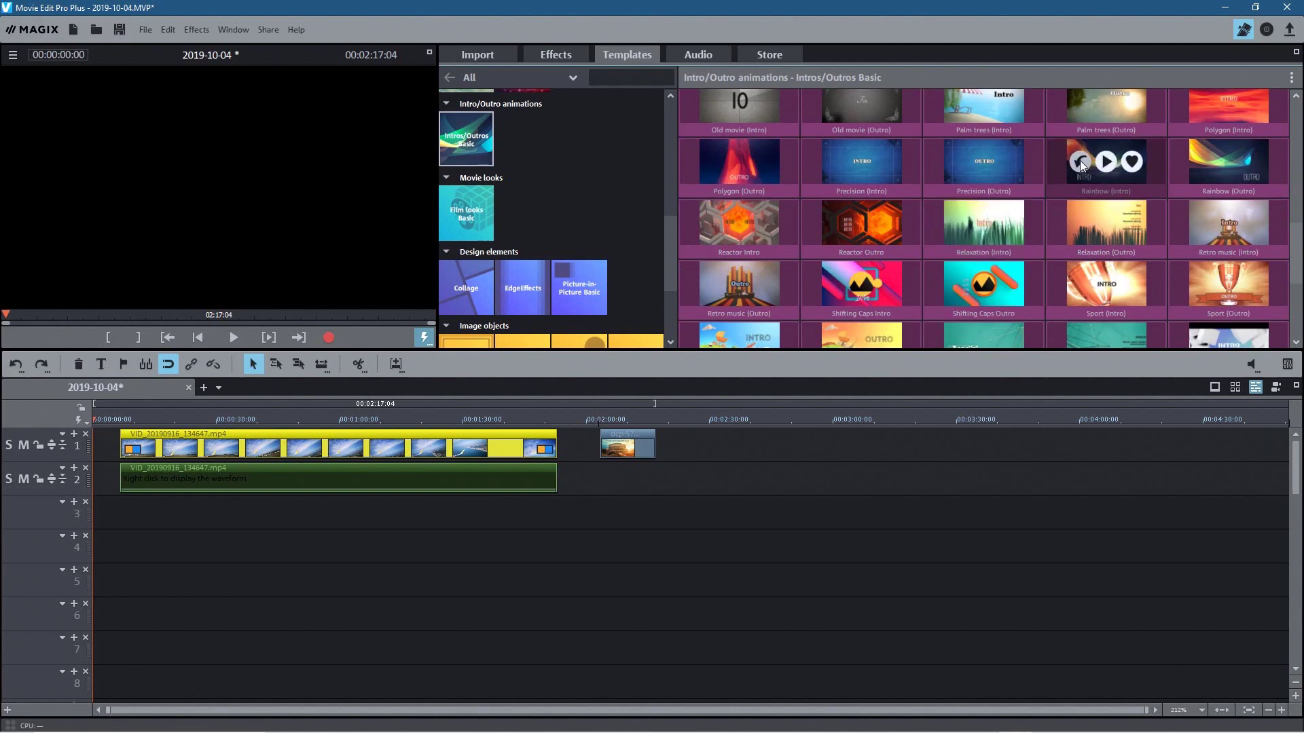
left_click(1082, 166)
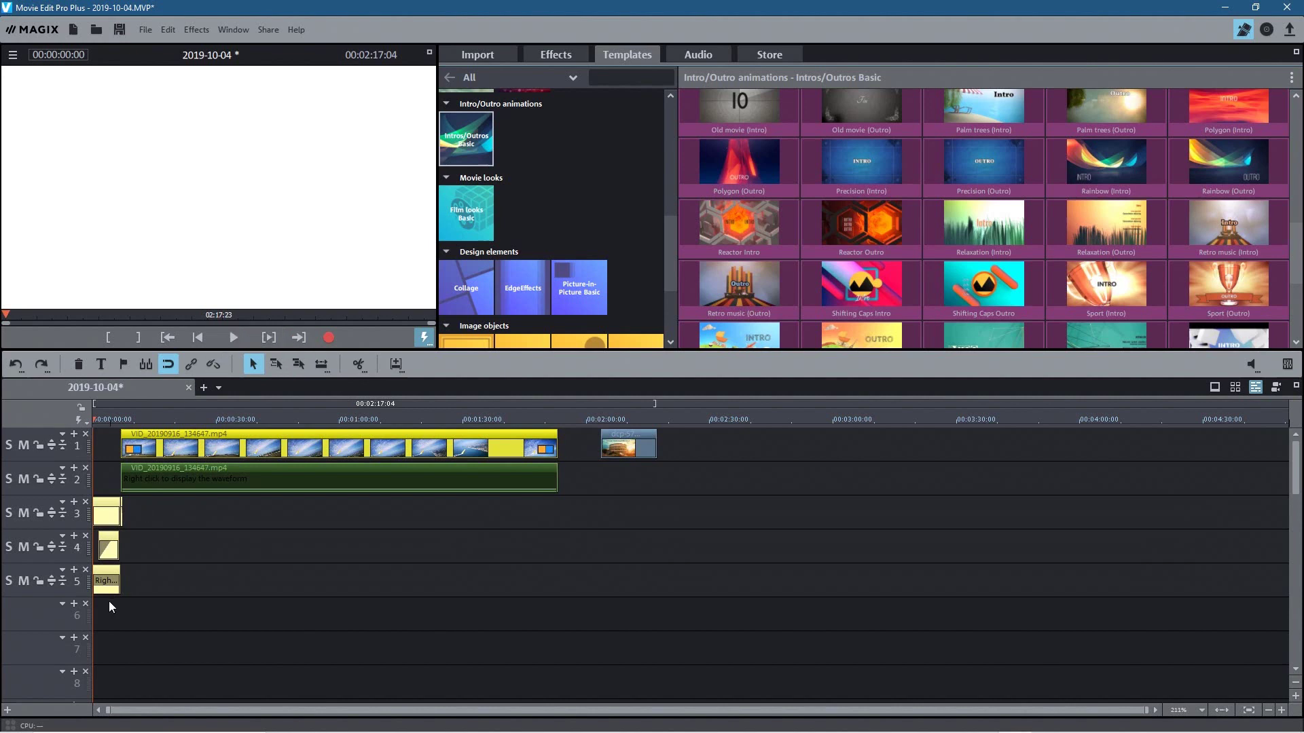
- Select the intro's track 5 audio clip and play the new intro from the start
left_click(114, 574)
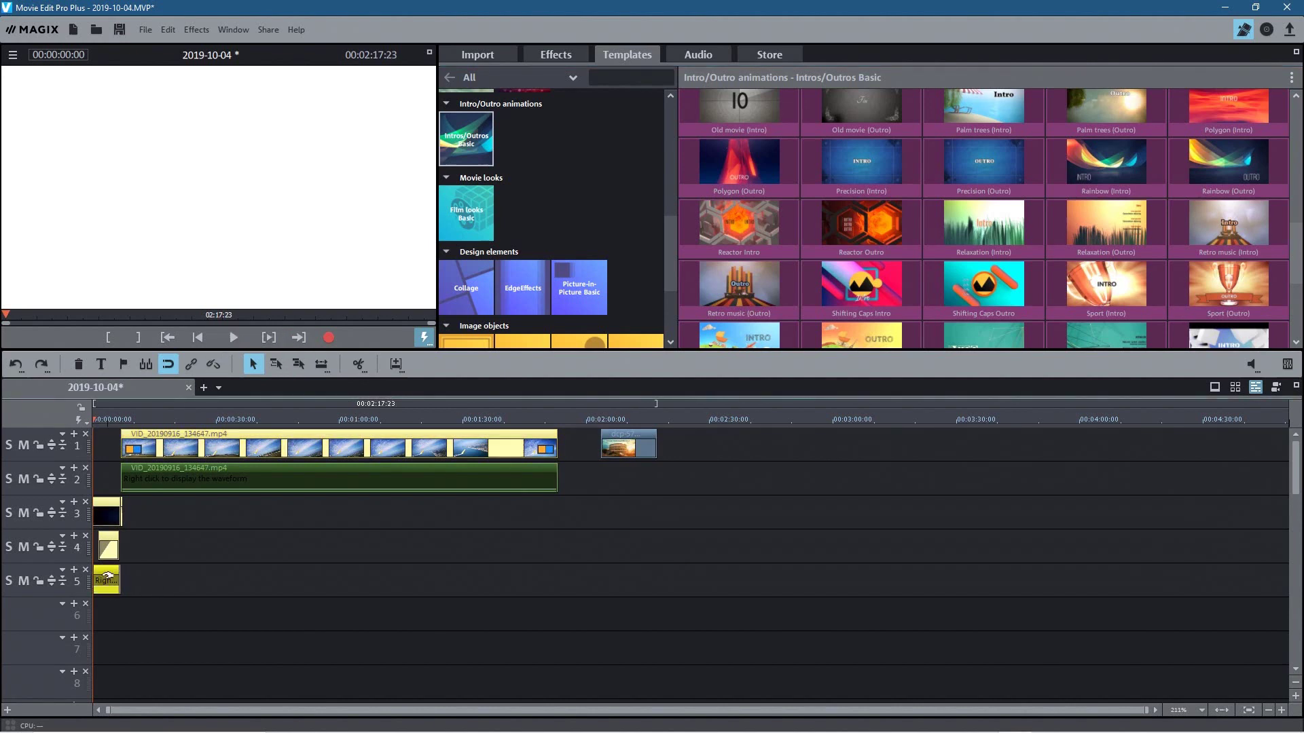
left_click(232, 337)
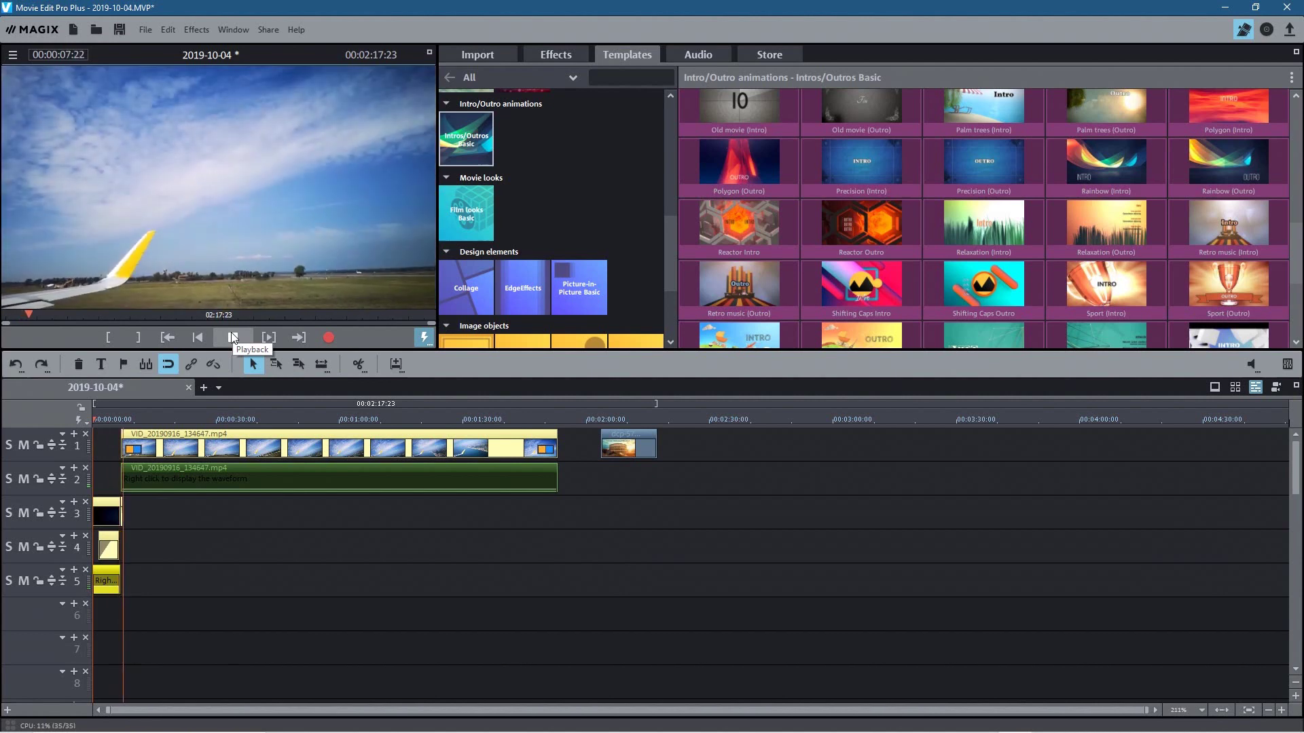
left_click(232, 338)
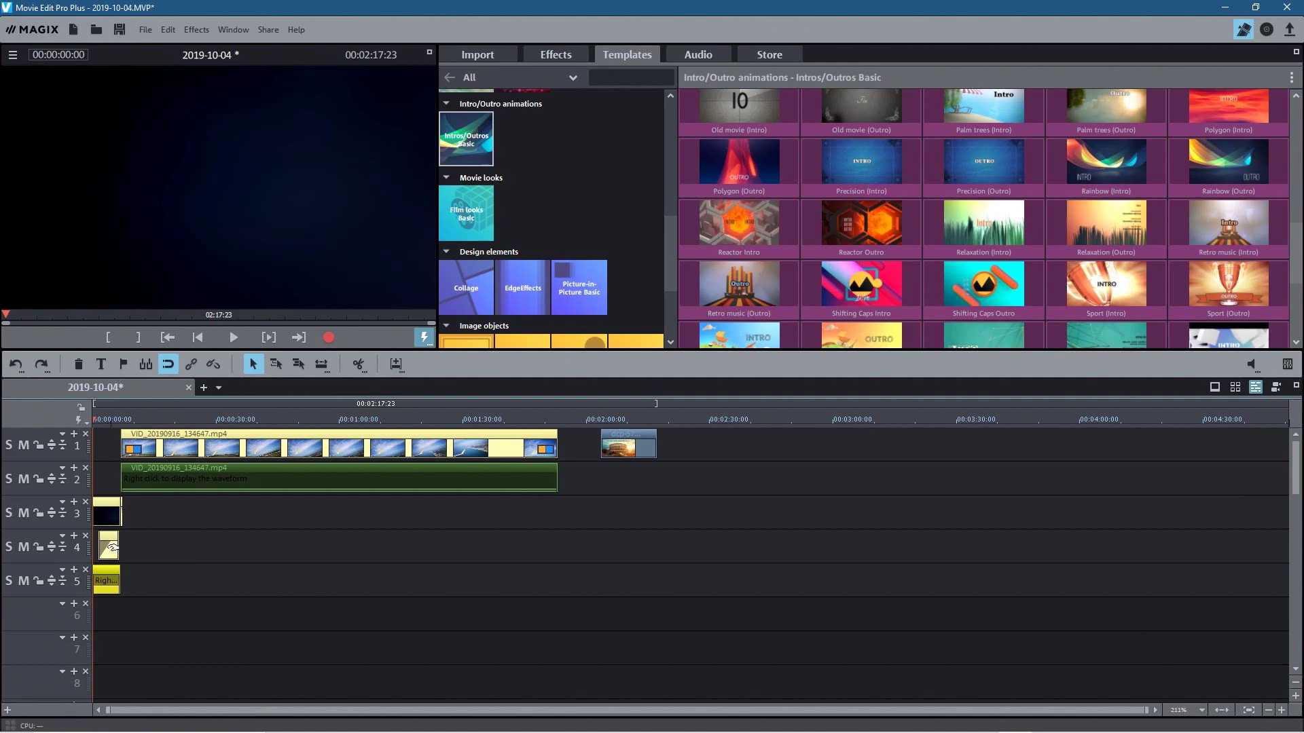
- Turn the intro's track 5 audio down to -12 dB and play back the quieter opening
right_click(112, 587)
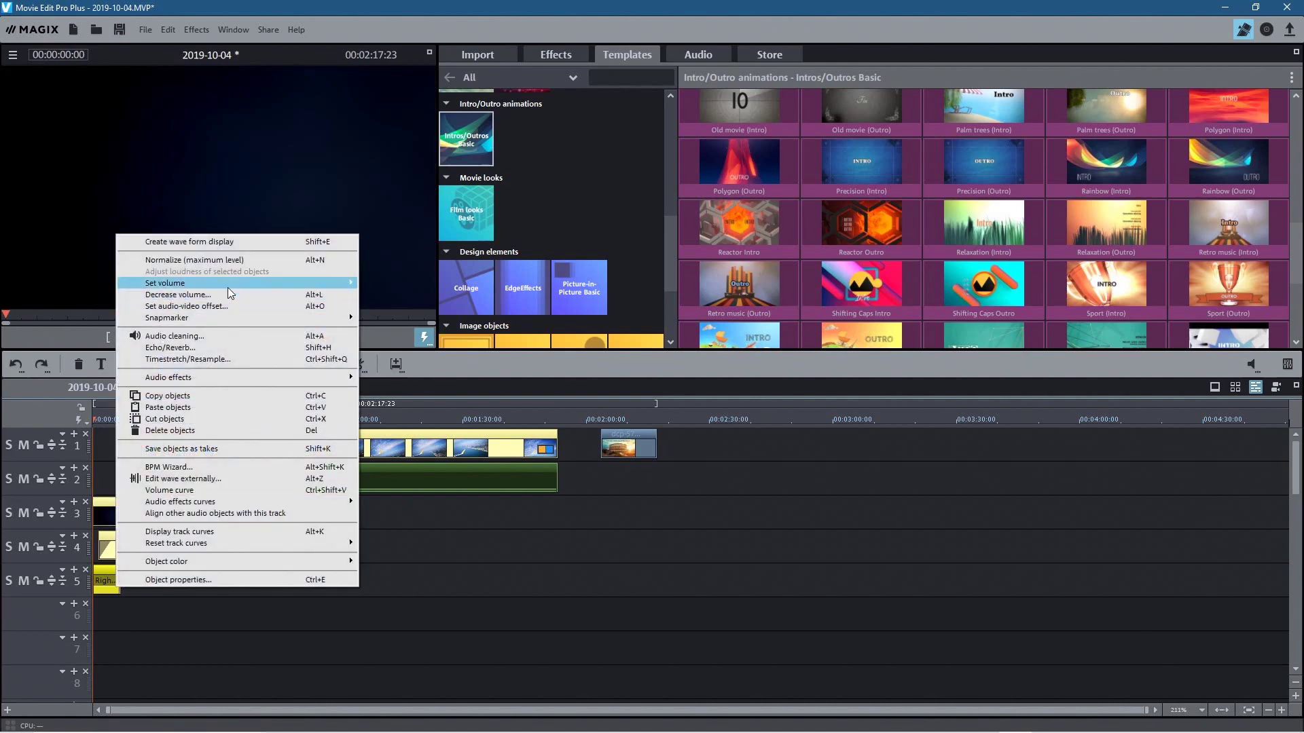
mouse_move(227, 285)
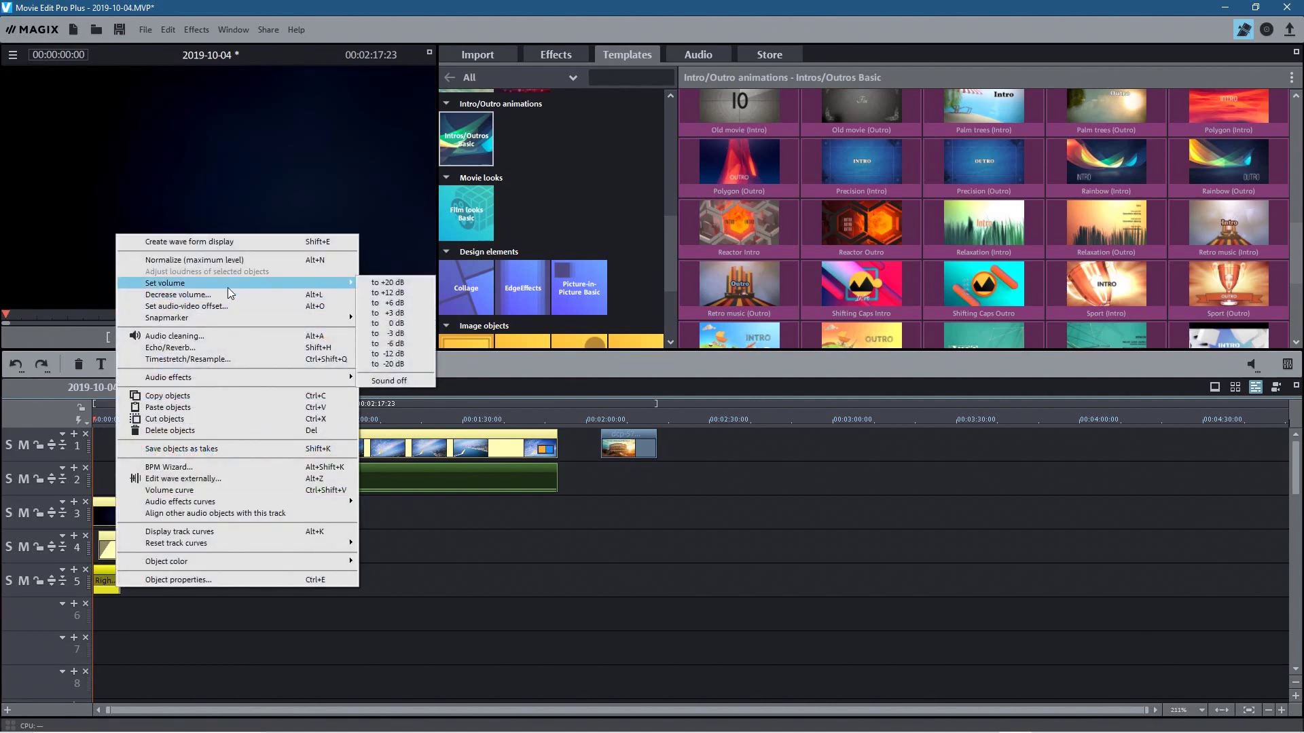
left_click(406, 364)
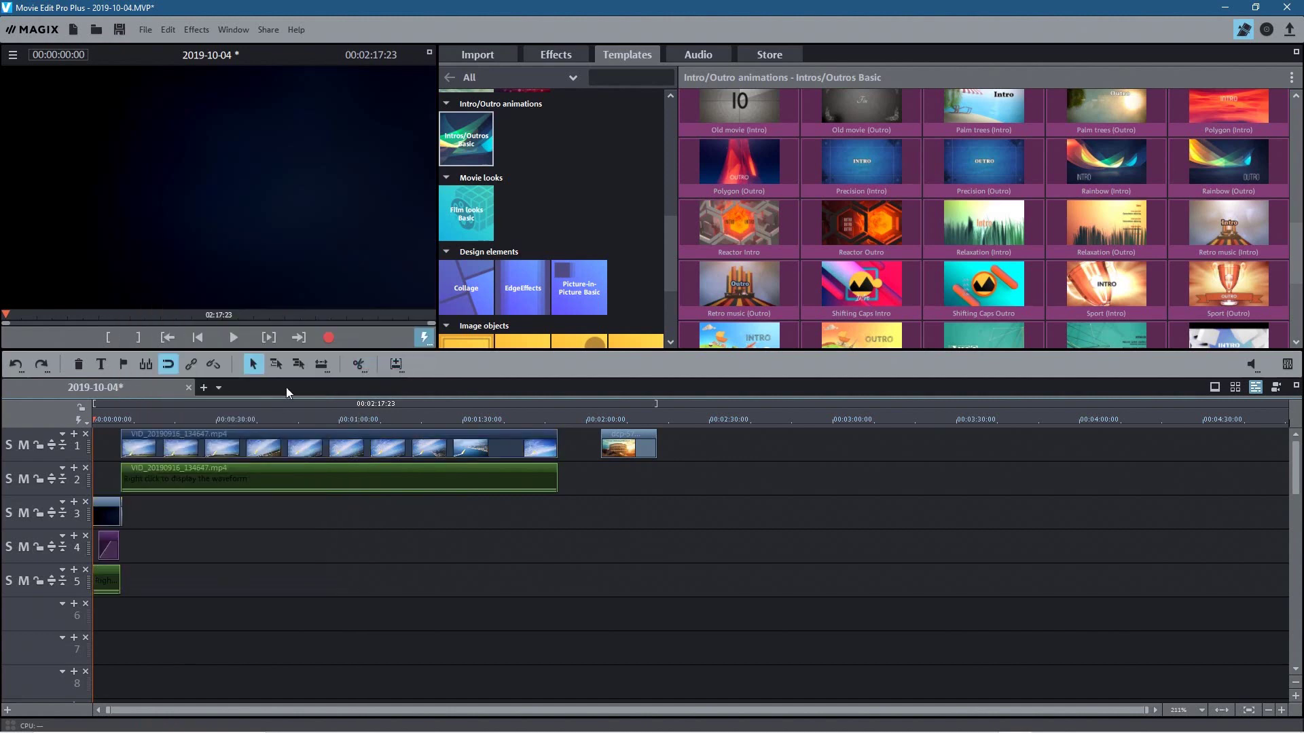
left_click(229, 340)
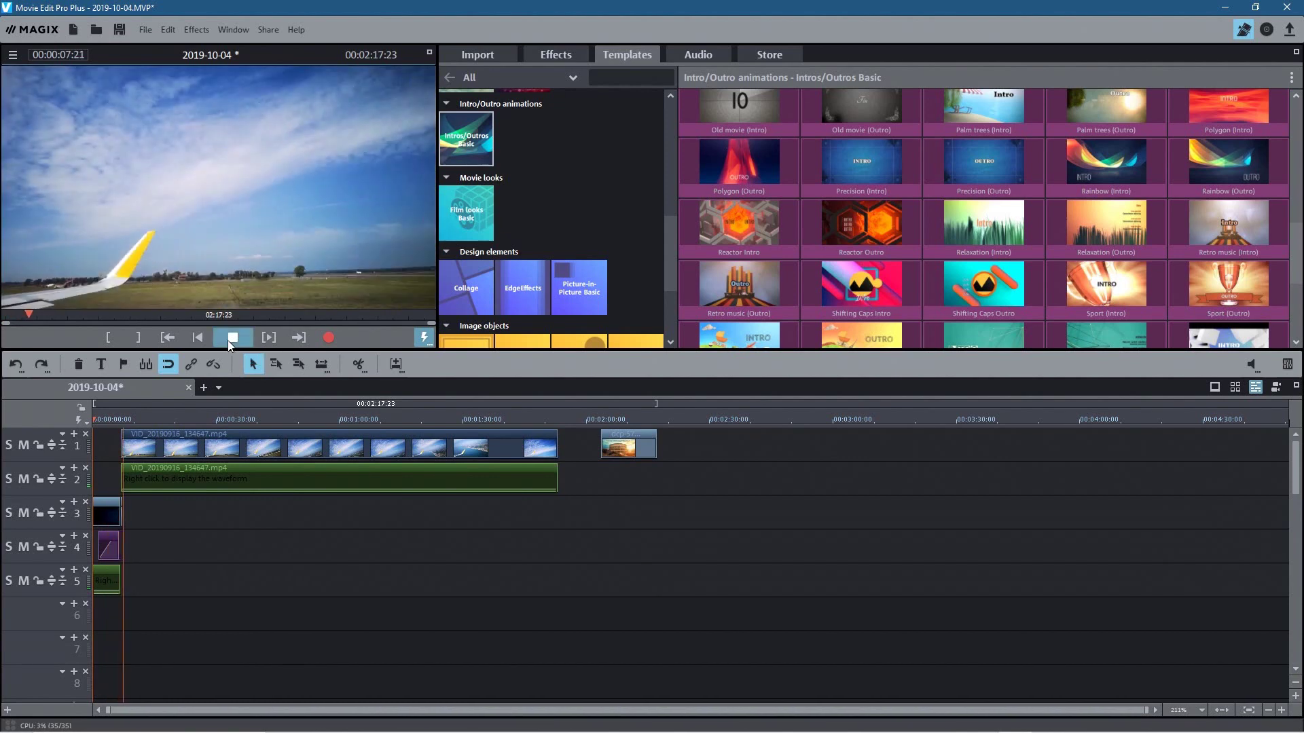
left_click(229, 339)
- Replace the INTRO title at 00:00:03:28 with 'My Trip To Rome' and preview the movie
left_click(109, 419)
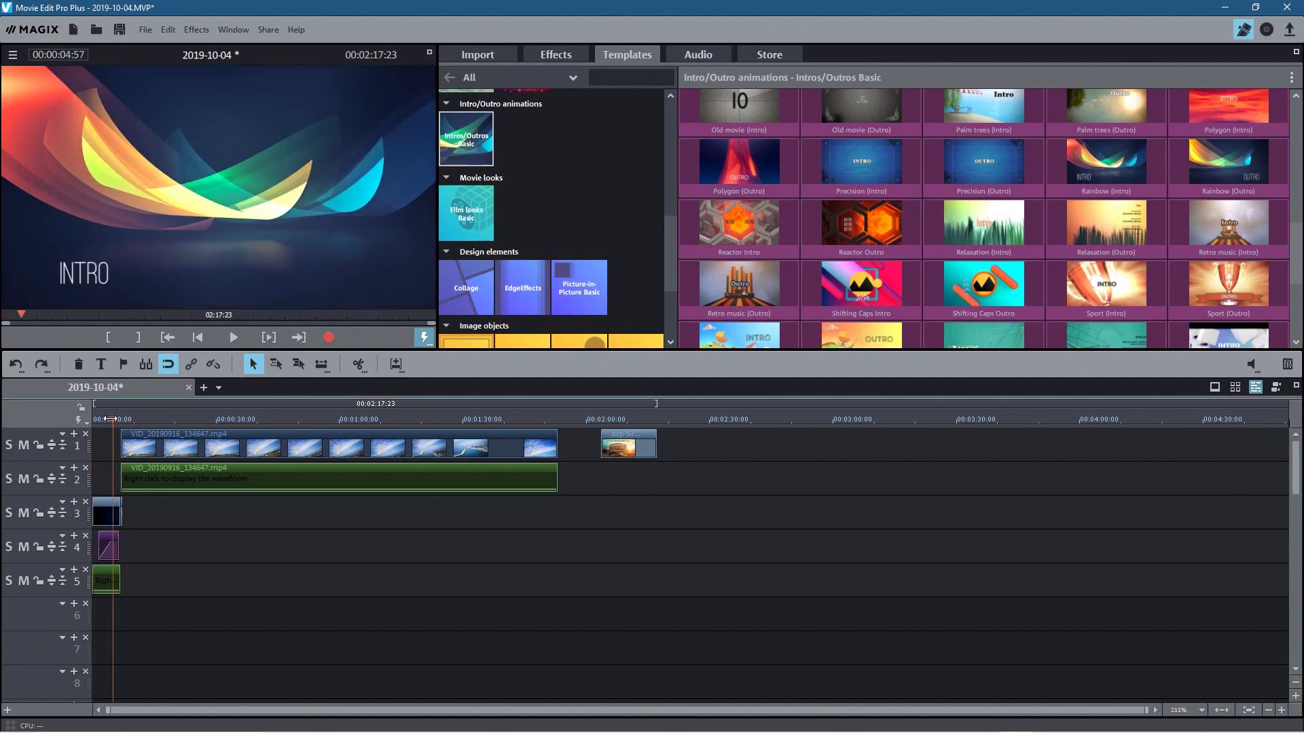
key("ctrl+a")
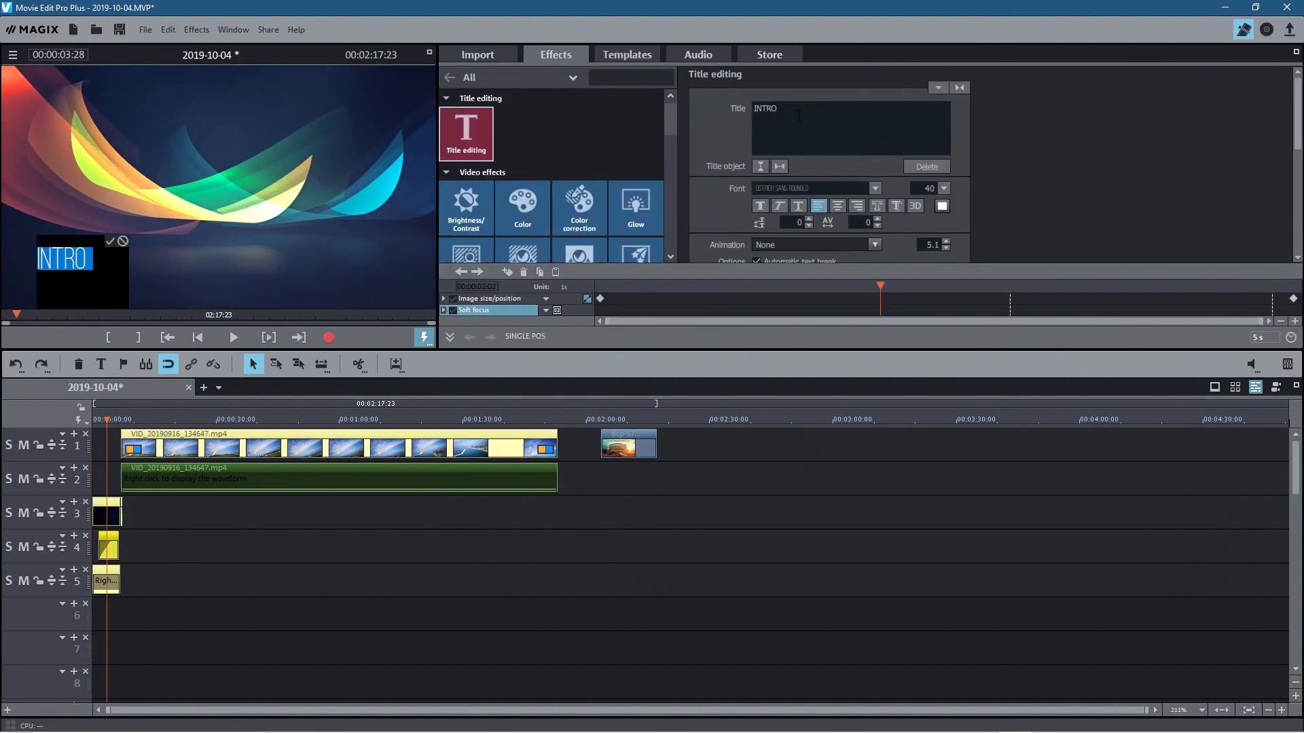
type("My")
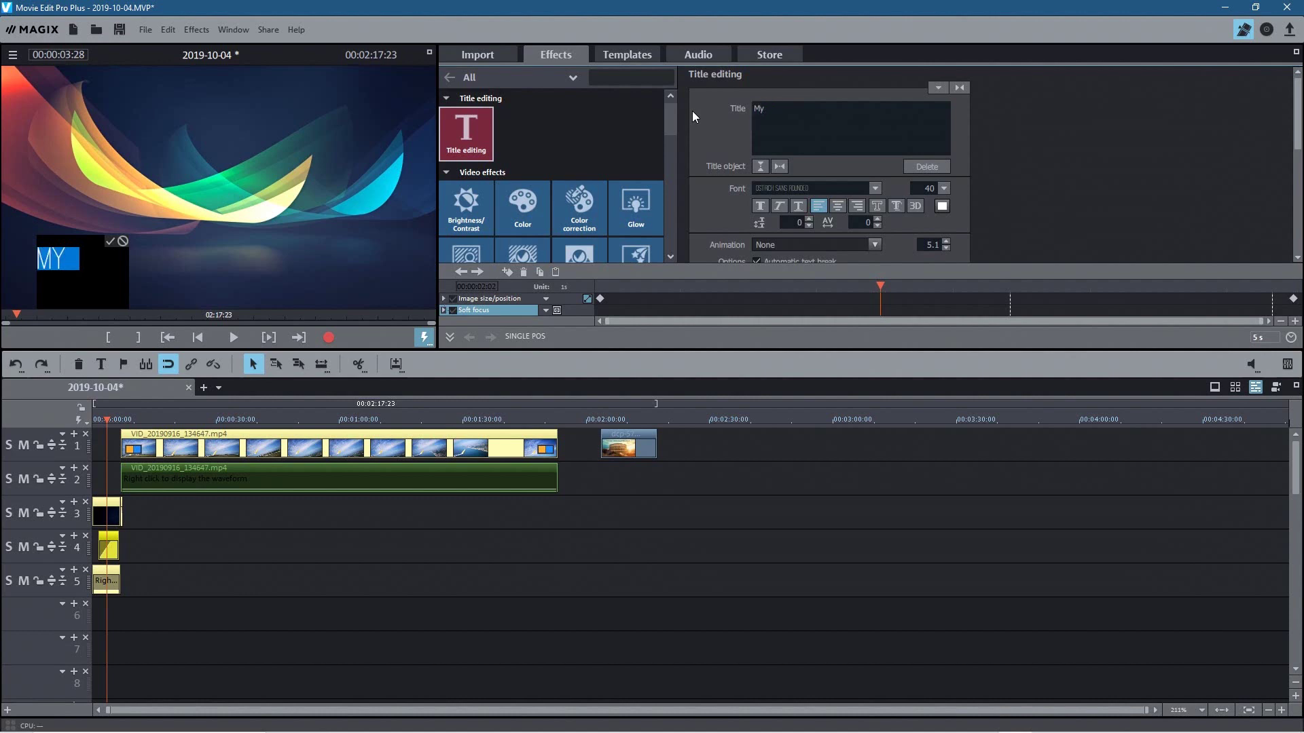
type(" Trip To Rome")
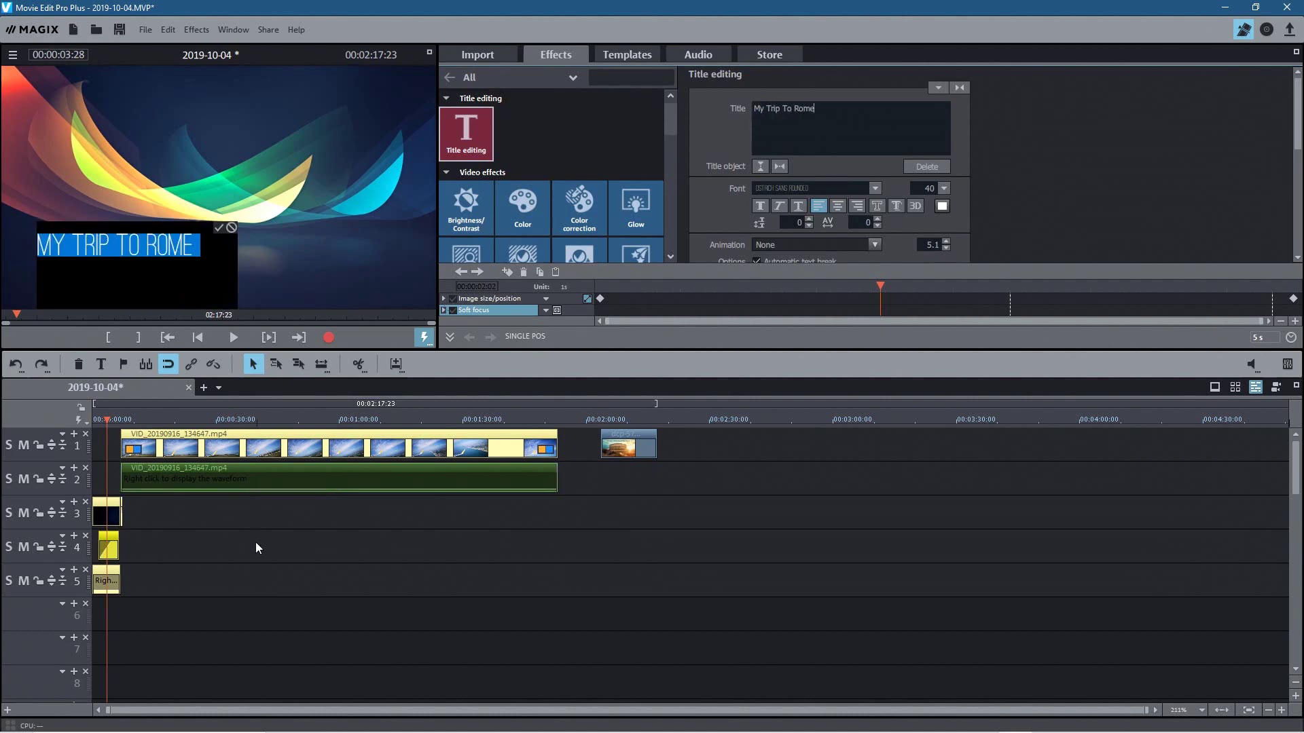
left_click(261, 517)
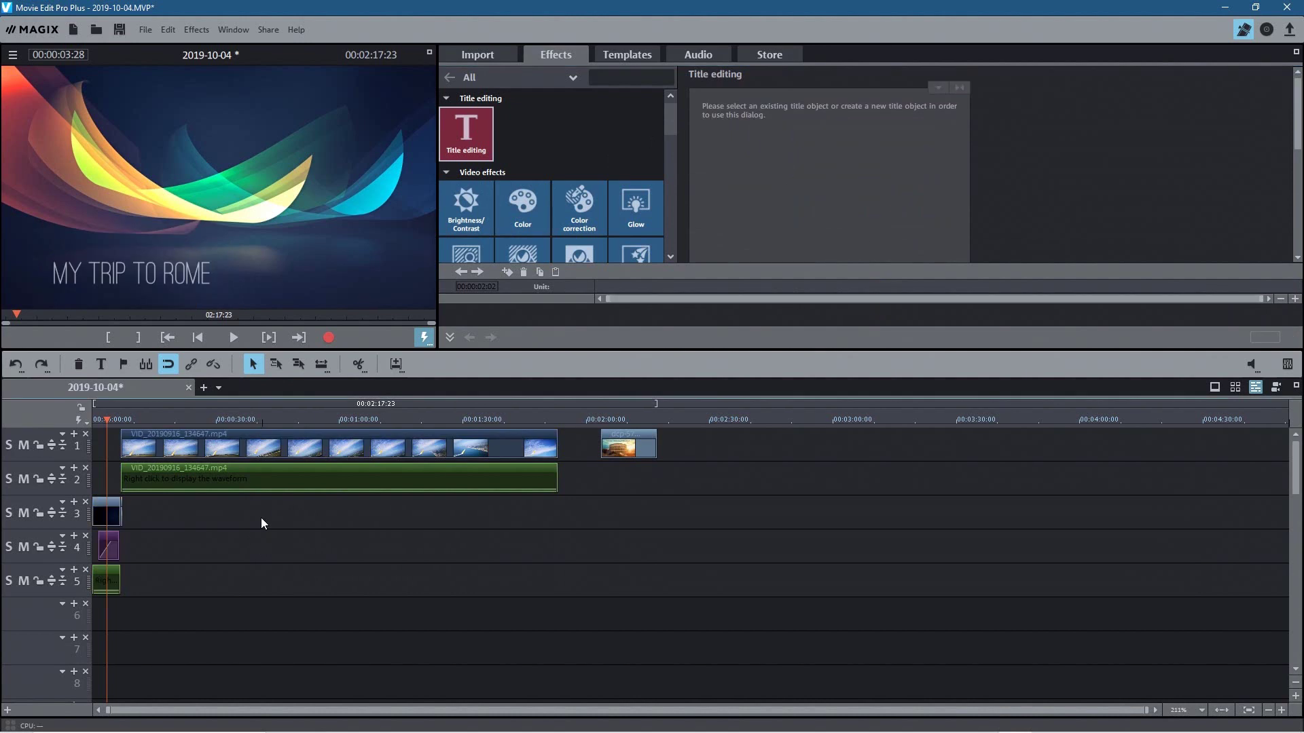
left_click(196, 338)
left_click(240, 339)
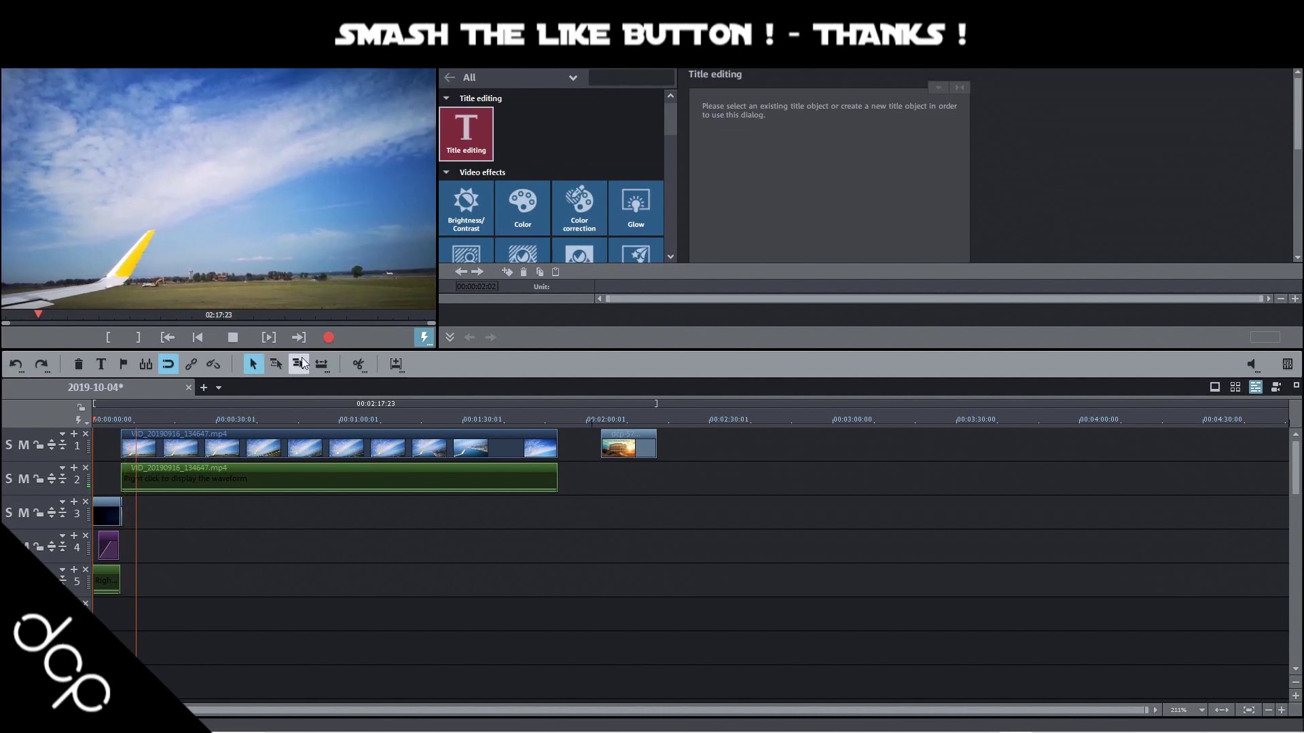
- Slide dcp-57.png left onto the trip video's end and set the preview to about 1:46
left_click_drag(633, 435, 578, 433)
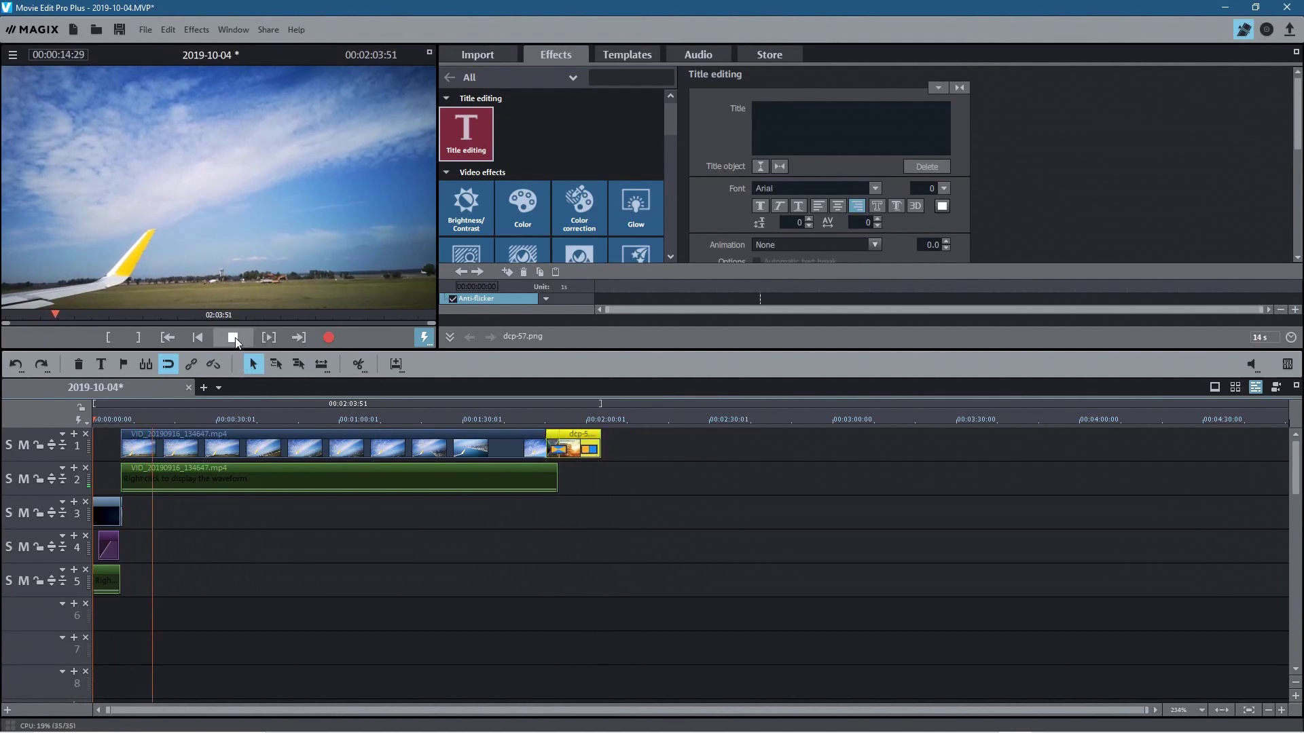
left_click(235, 339)
left_click_drag(527, 426, 581, 436)
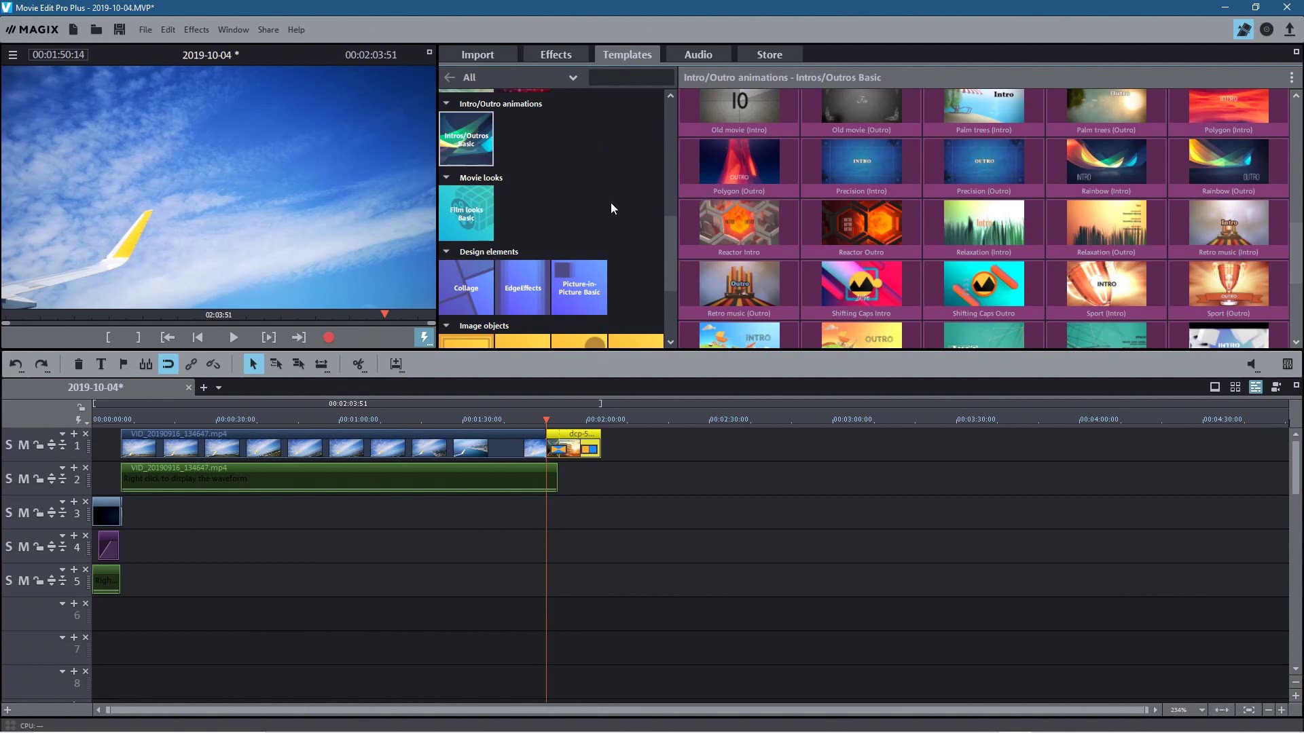
- Place the Shapes & objects Basic Circle transition on the join between the trip video and dcp-57.png
scroll(610, 202, "up", 5)
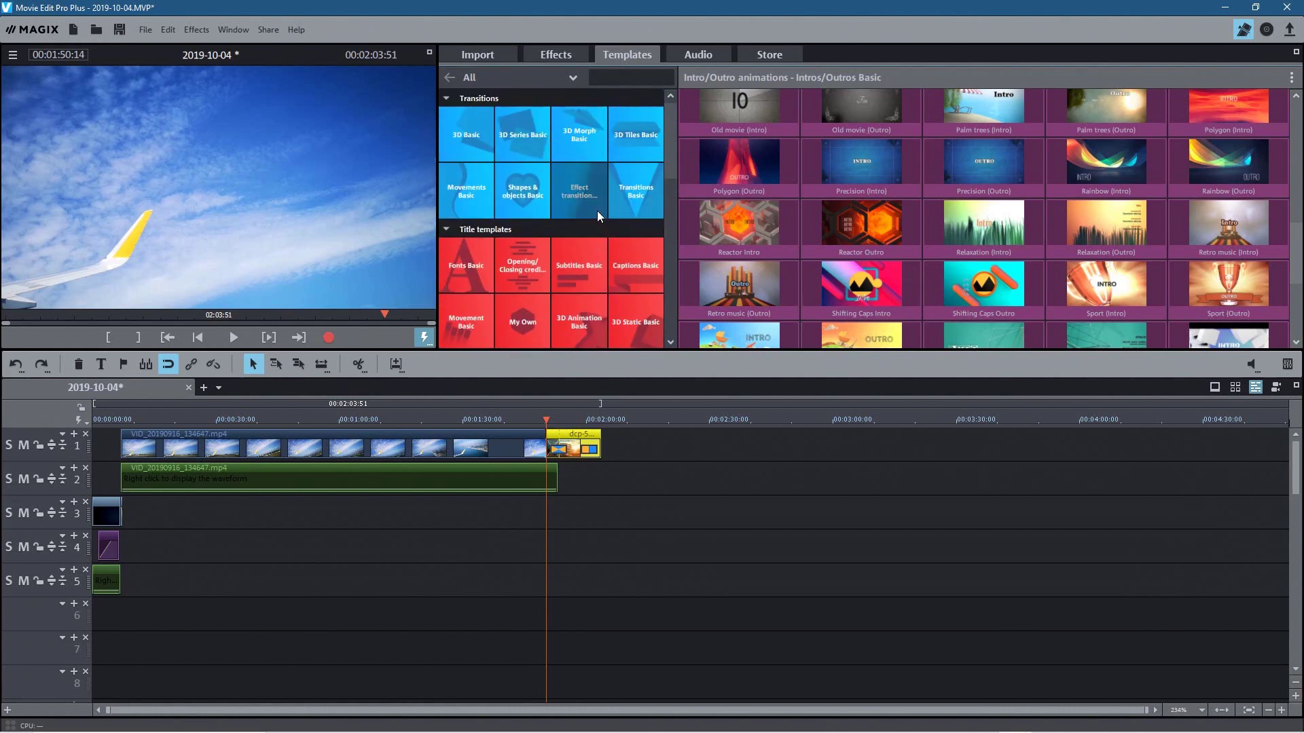
left_click(514, 195)
left_click_drag(955, 175, 554, 437)
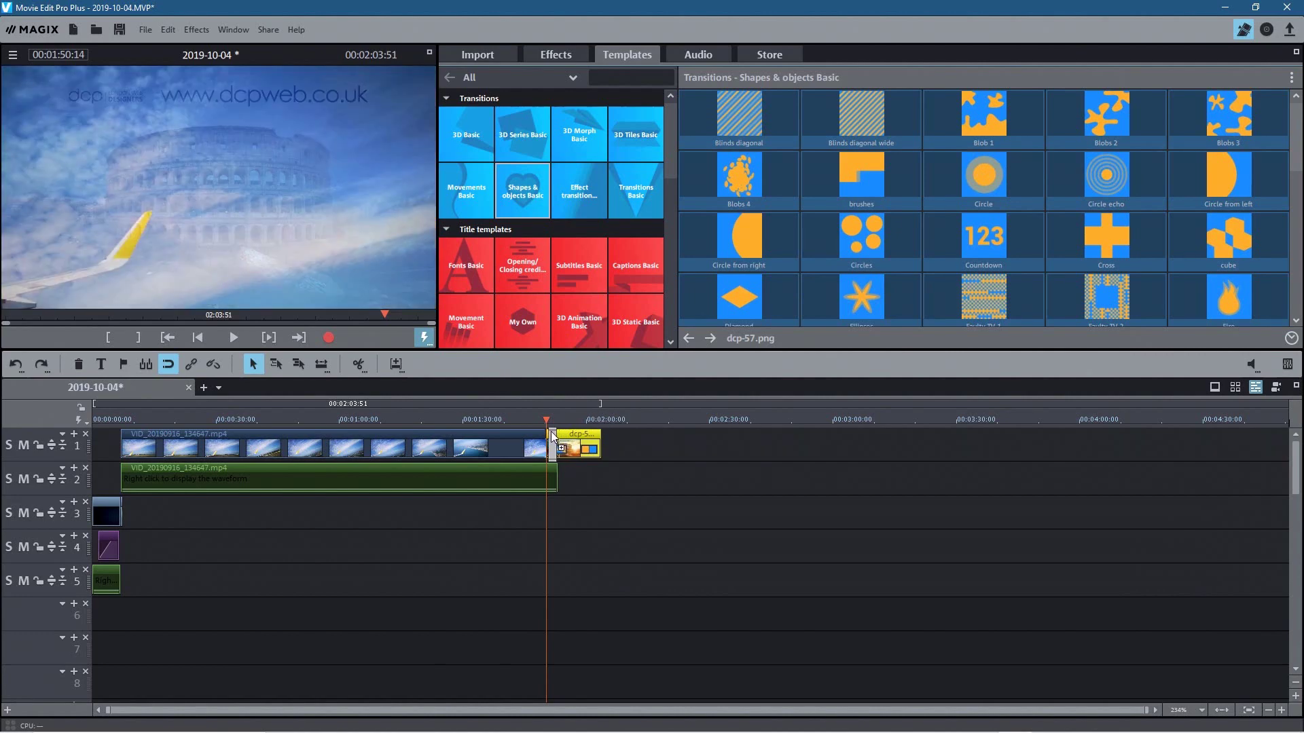
- Play back the circle transition from just before it, then deselect the dcp-57 clip
left_click(538, 421)
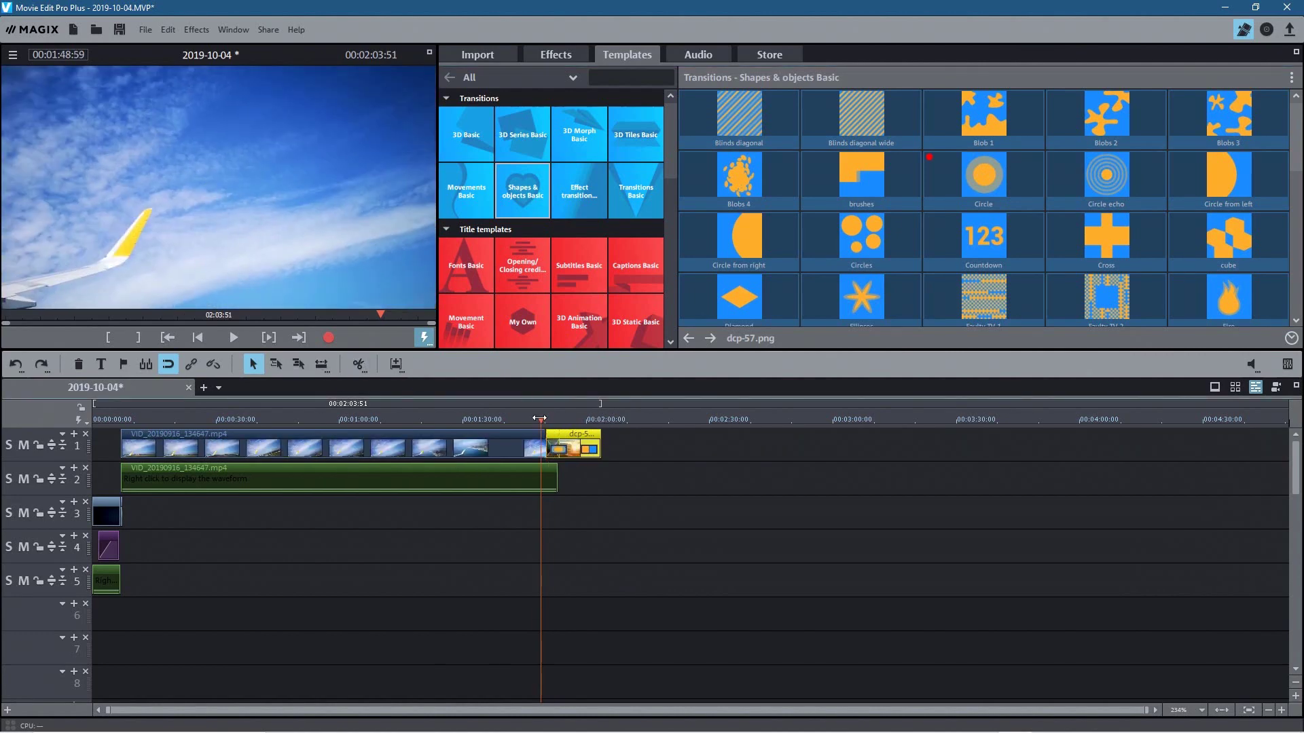
left_click(237, 337)
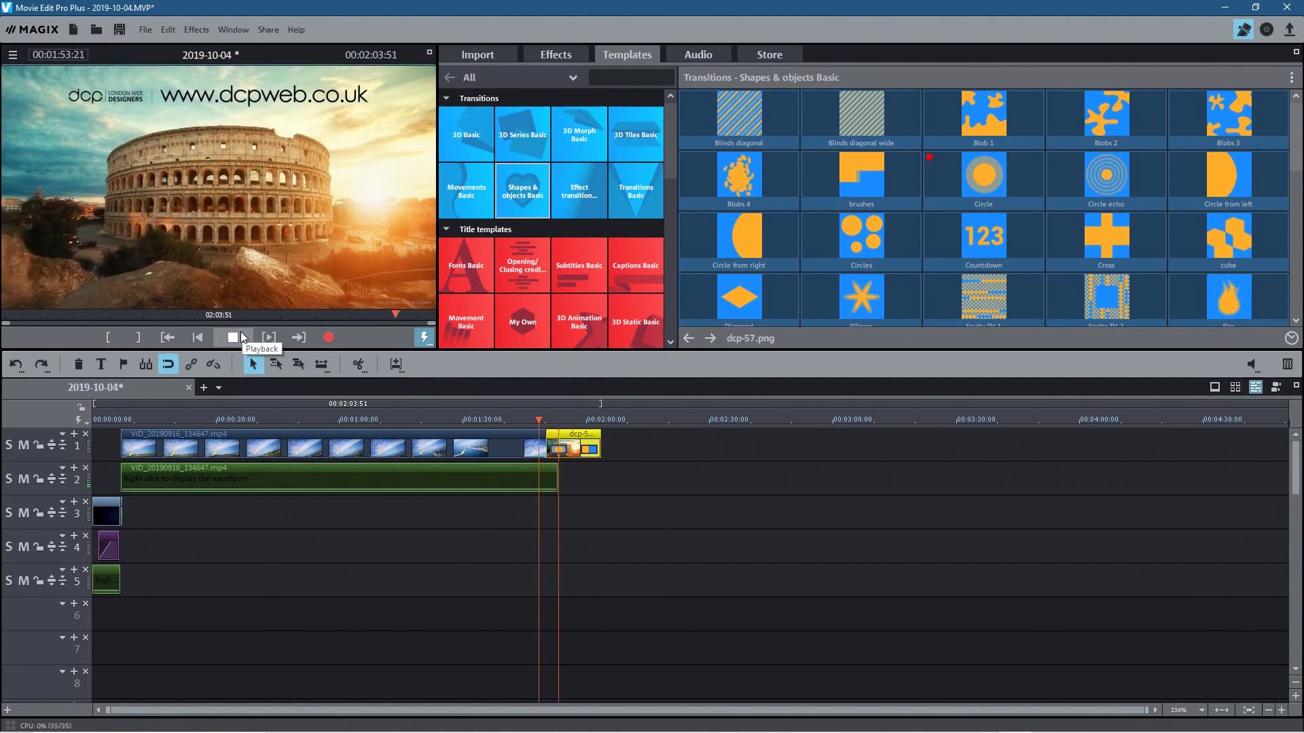
left_click(242, 337)
left_click(297, 576)
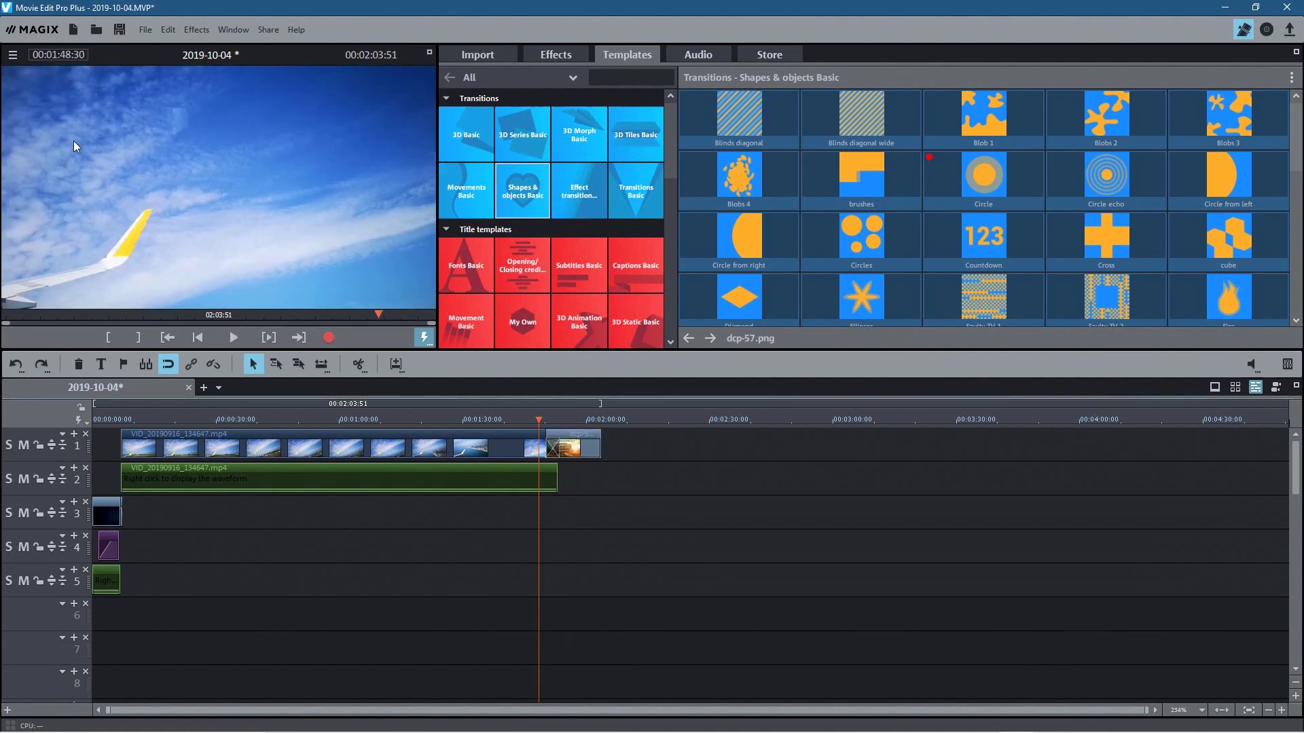
- Minimize Movie Edit Pro to bring the project folder in File Explorer back into view
left_click(1225, 8)
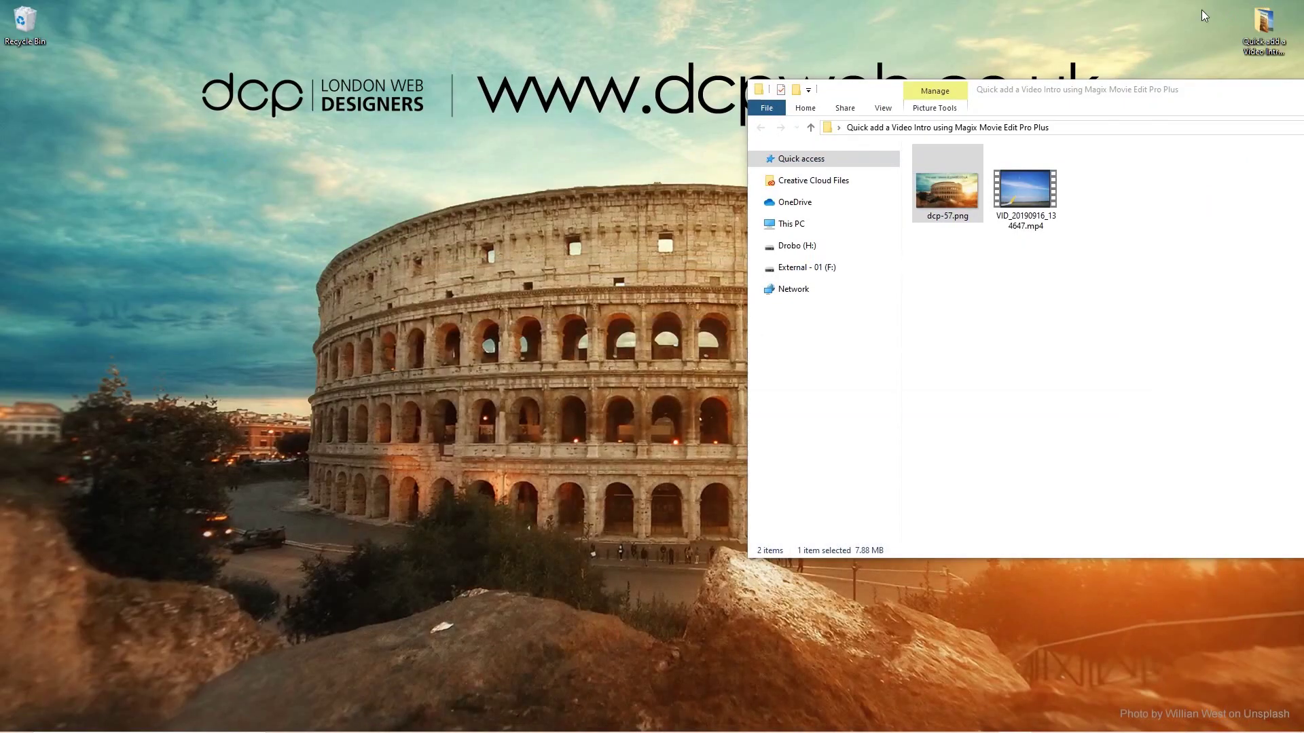